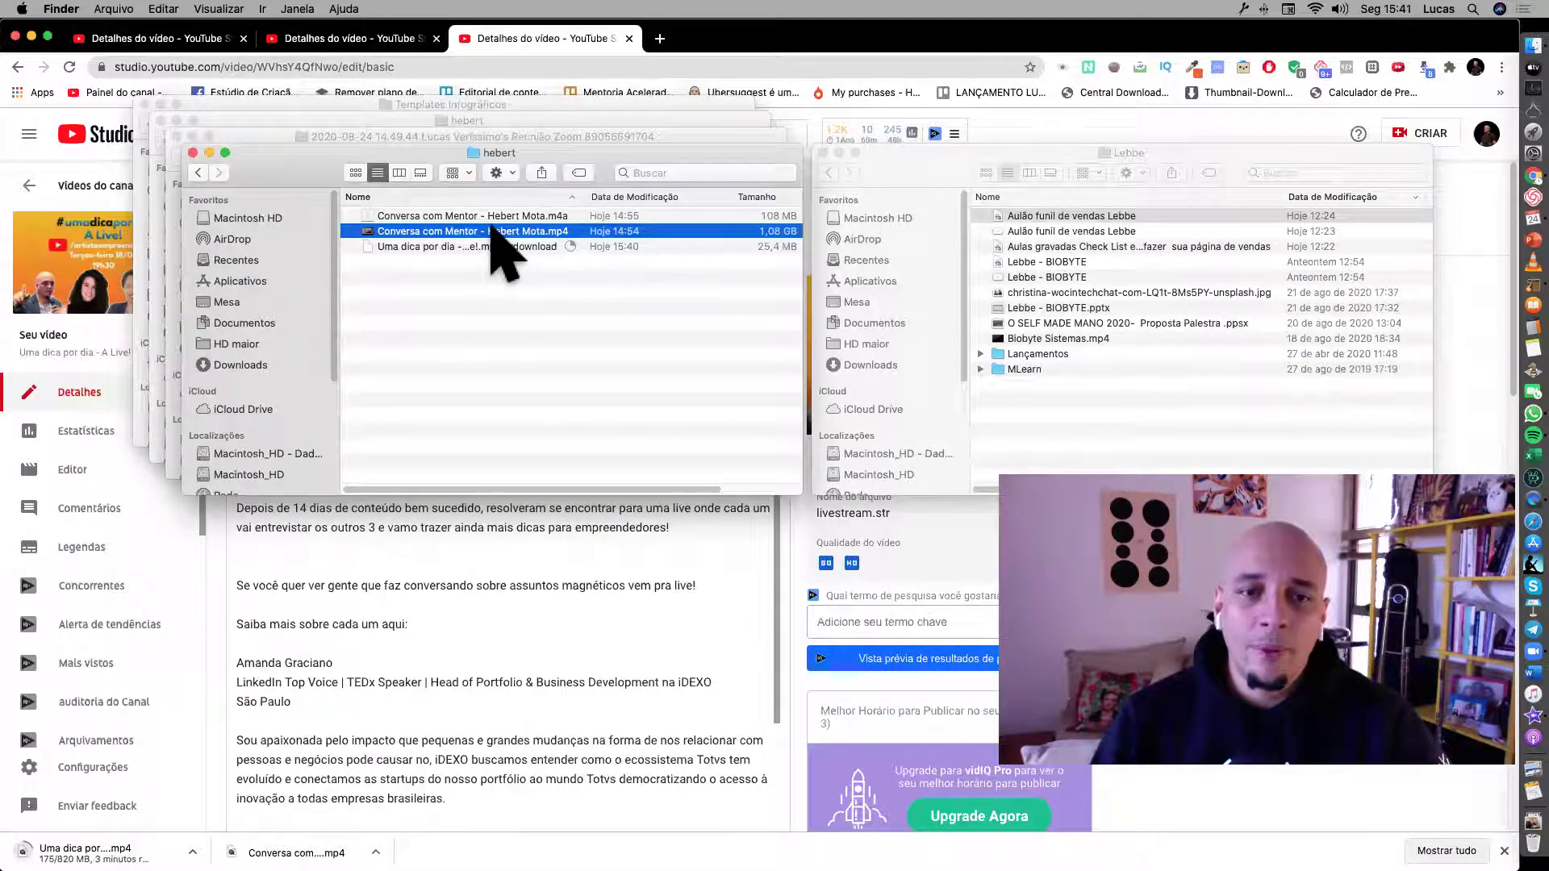
# Try to export the mentor conversation MP4 as audio only in QuickTime Player, and quit the player.
pyautogui.doubleClick(492, 231)
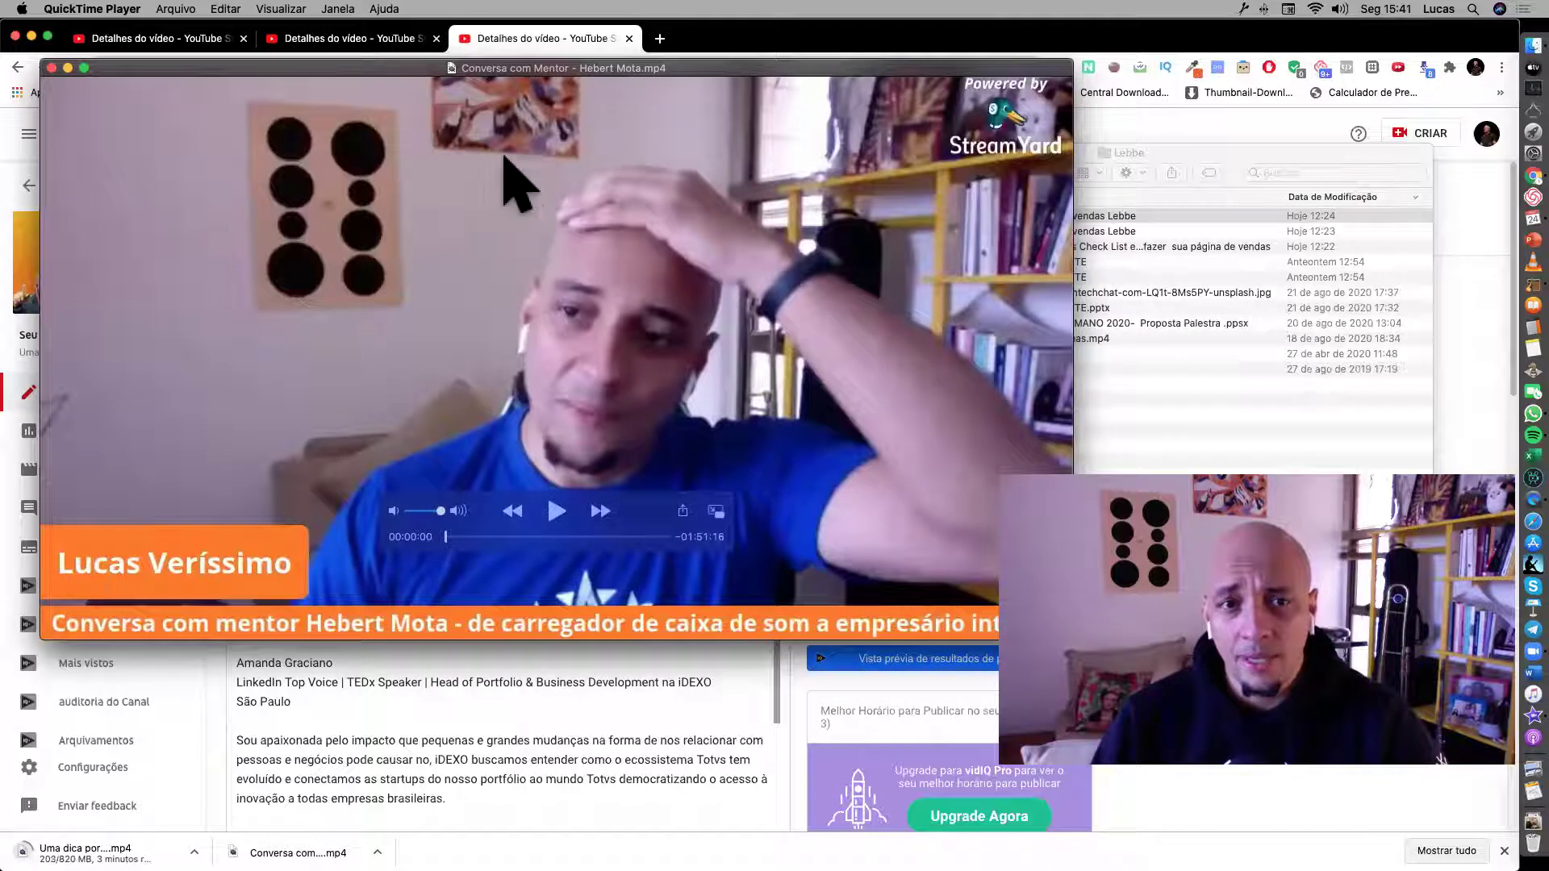
pyautogui.click(175, 8)
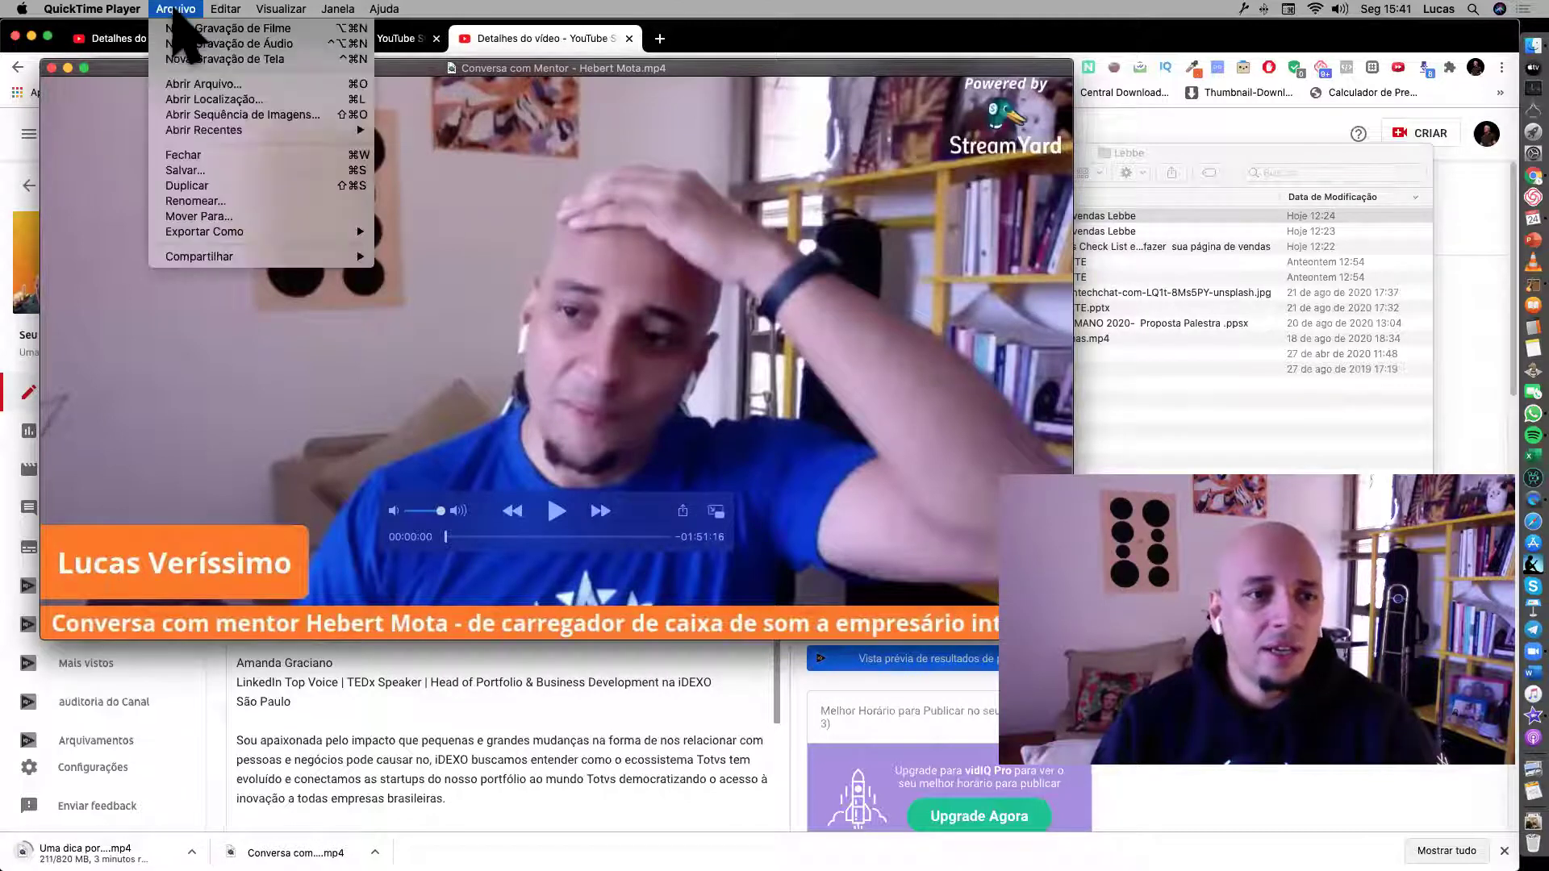
pyautogui.moveTo(235, 234)
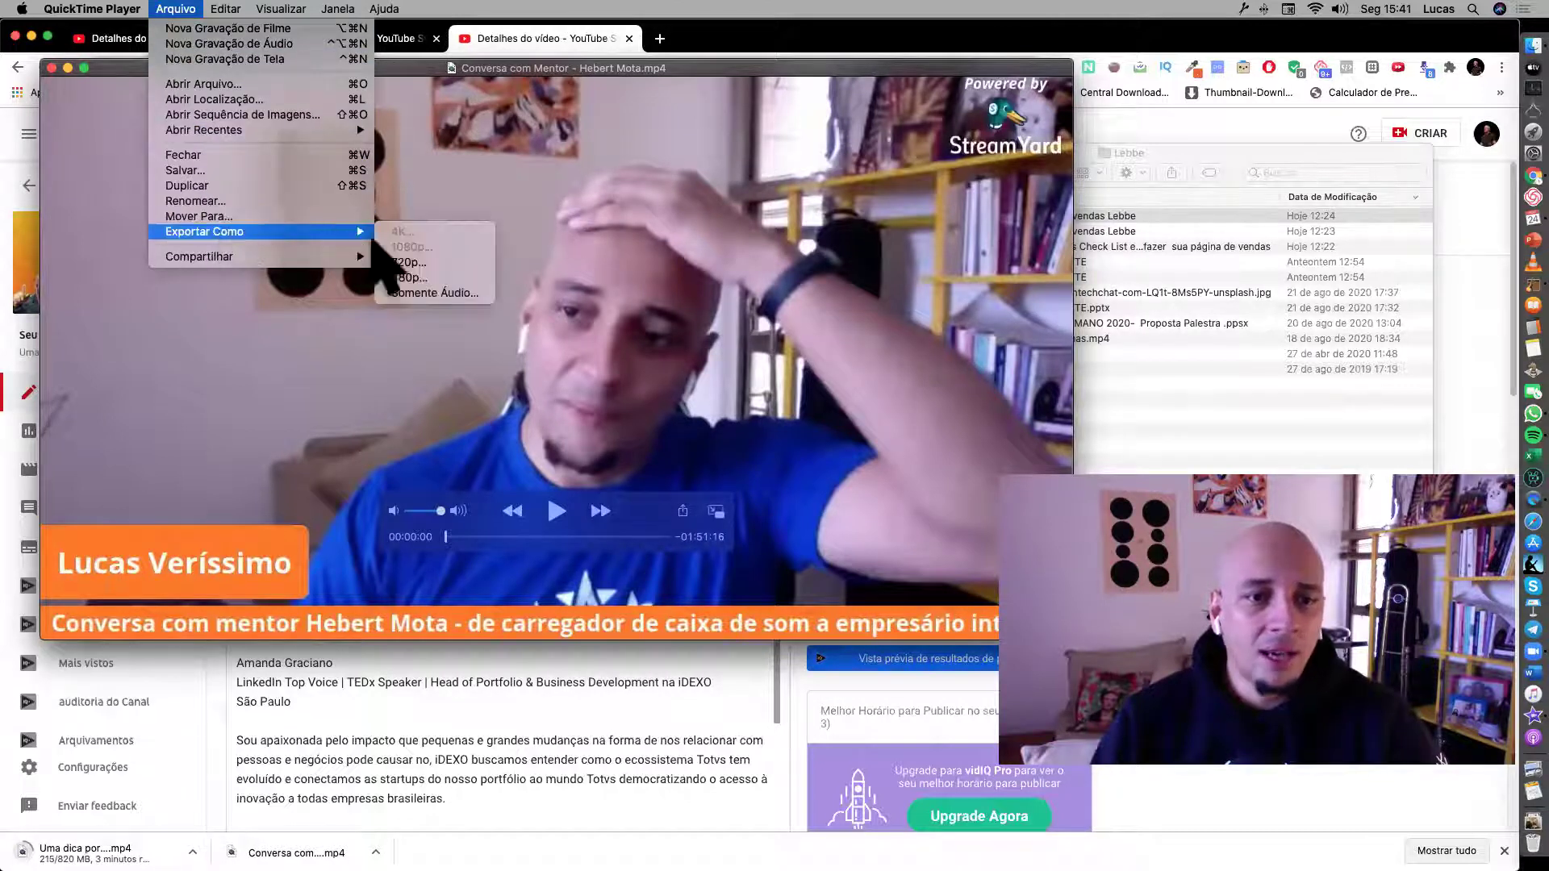
pyautogui.click(443, 293)
pyautogui.press('super+q')
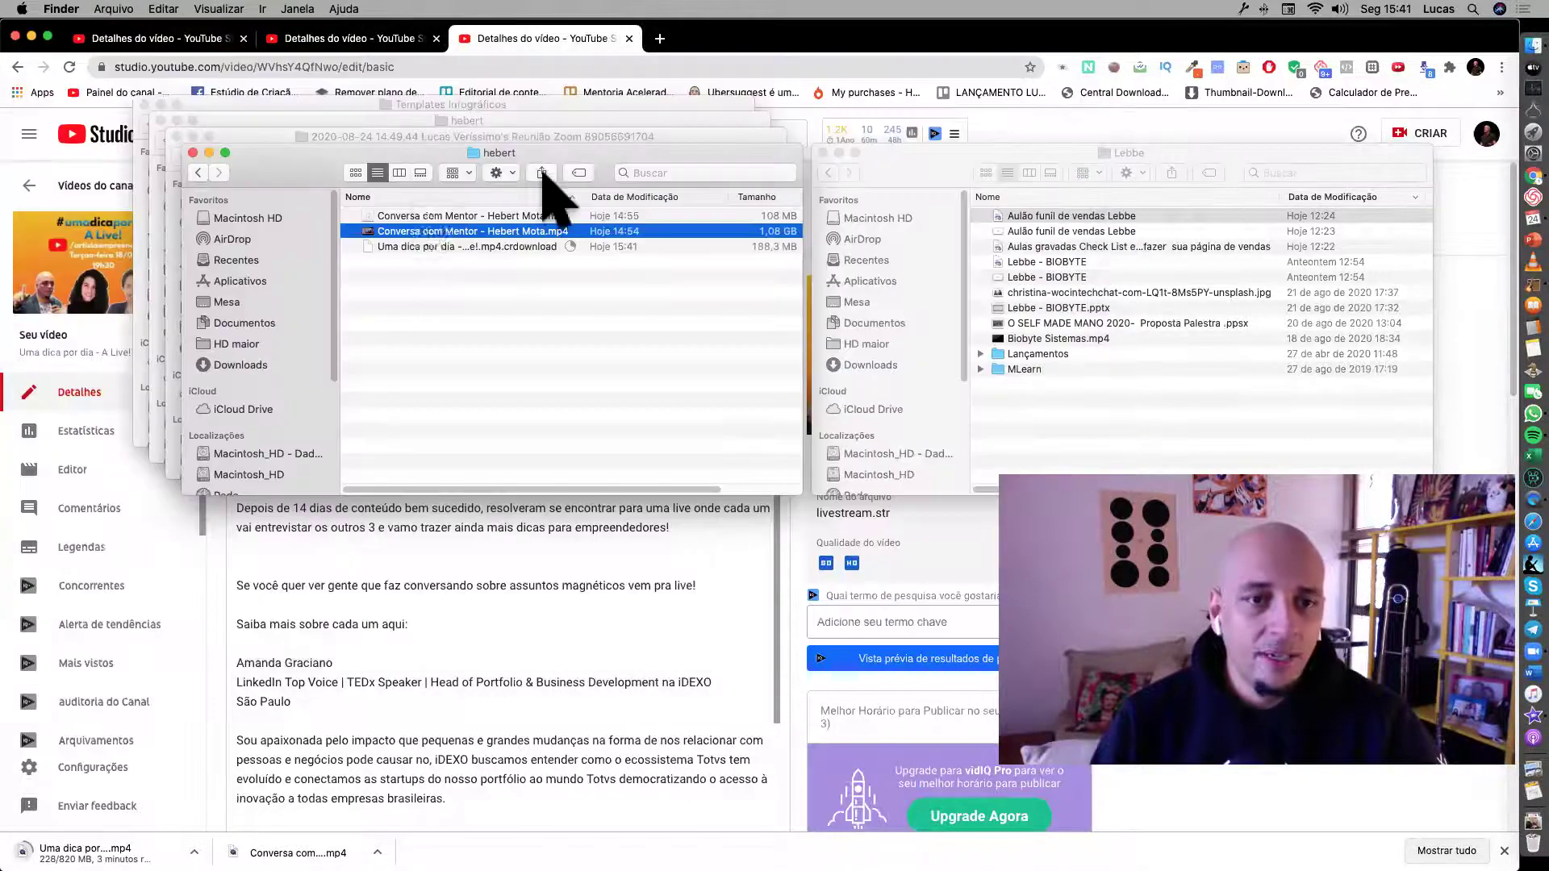
# Switch to GarageBand and create a new empty project with a microphone audio track.
pyautogui.click(411, 245)
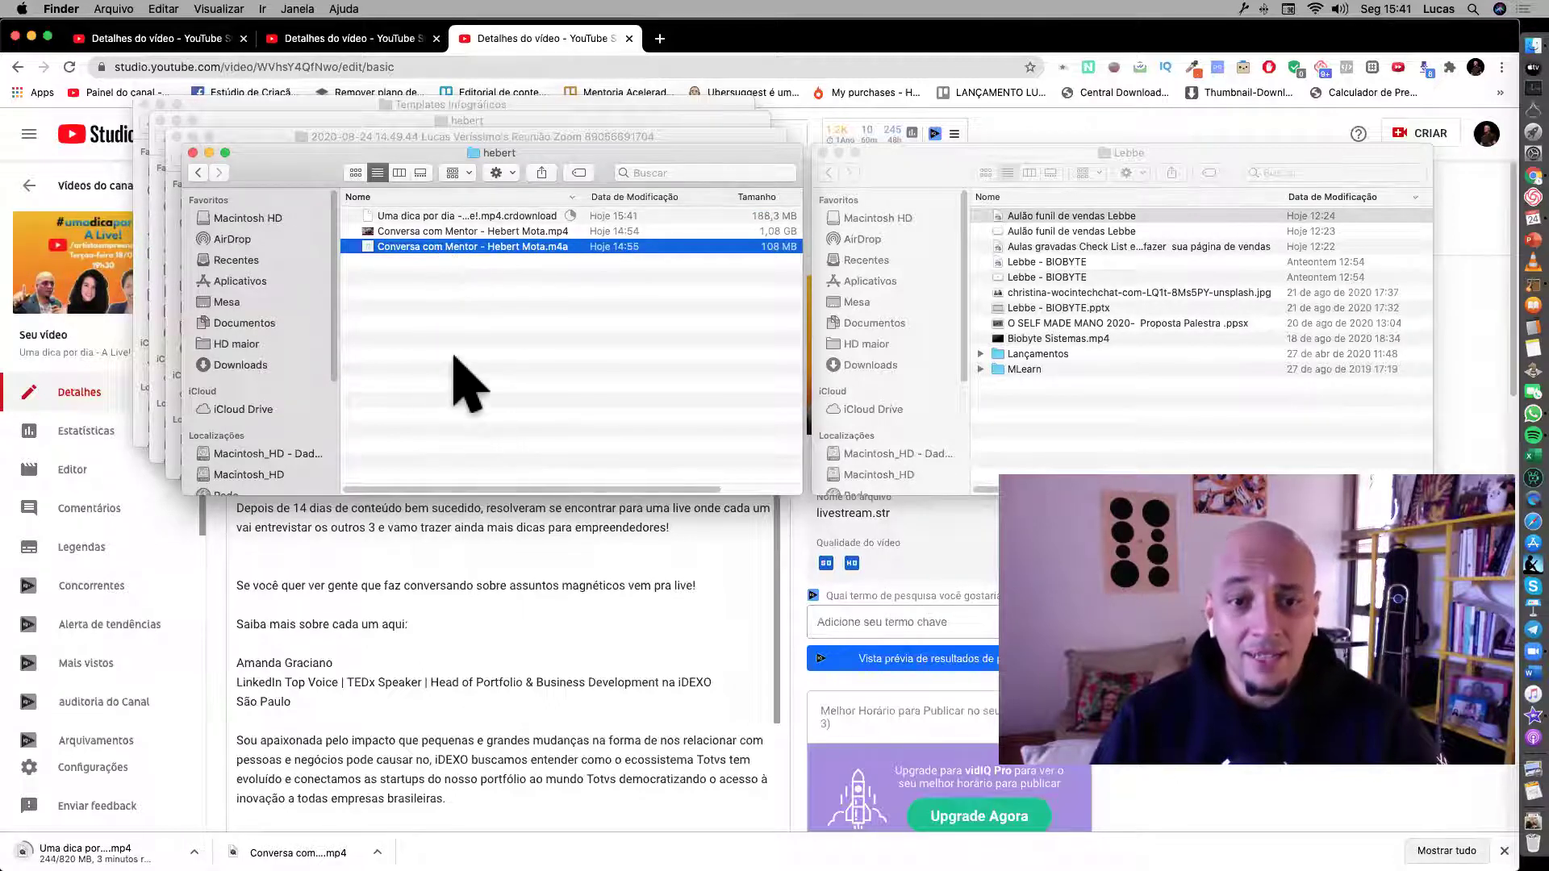
pyautogui.press('super+Tab')
pyautogui.press('super+shift+Tab')
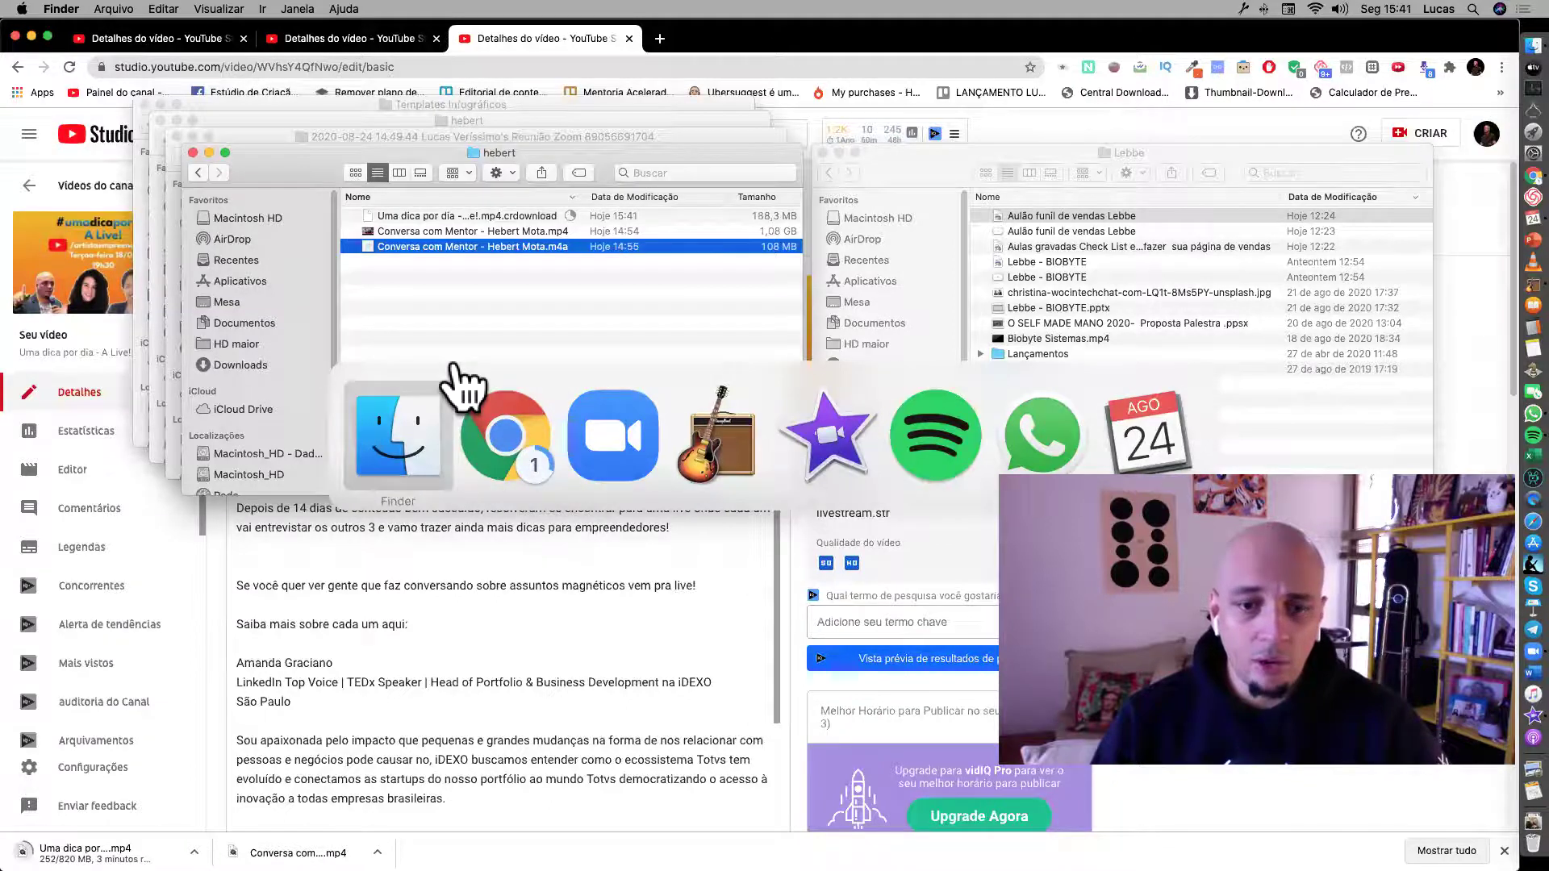
pyautogui.click(1507, 286)
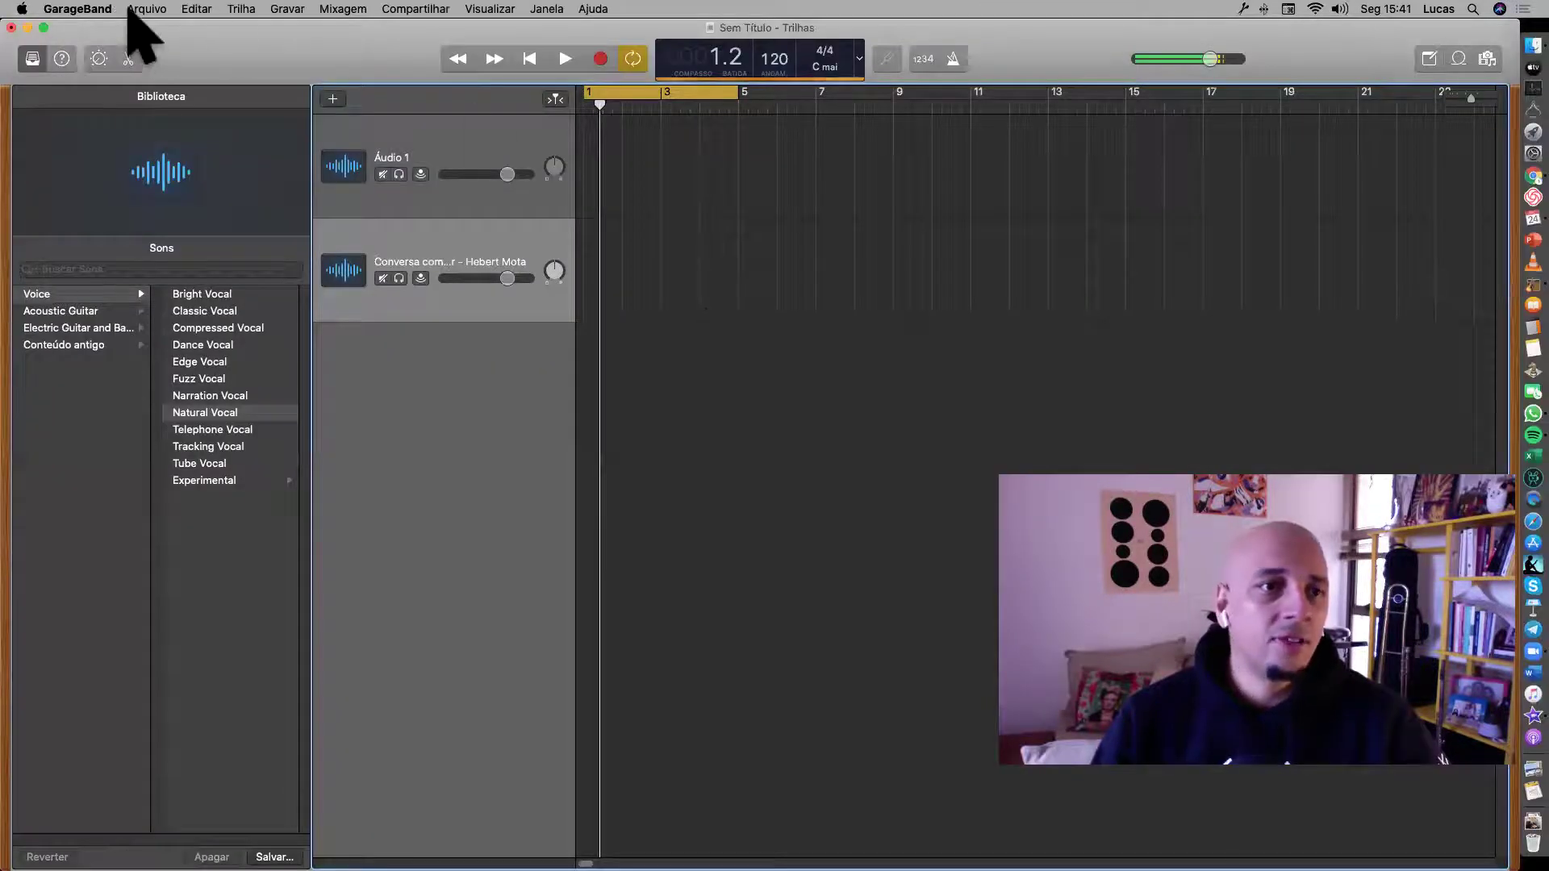
pyautogui.click(141, 9)
pyautogui.click(149, 26)
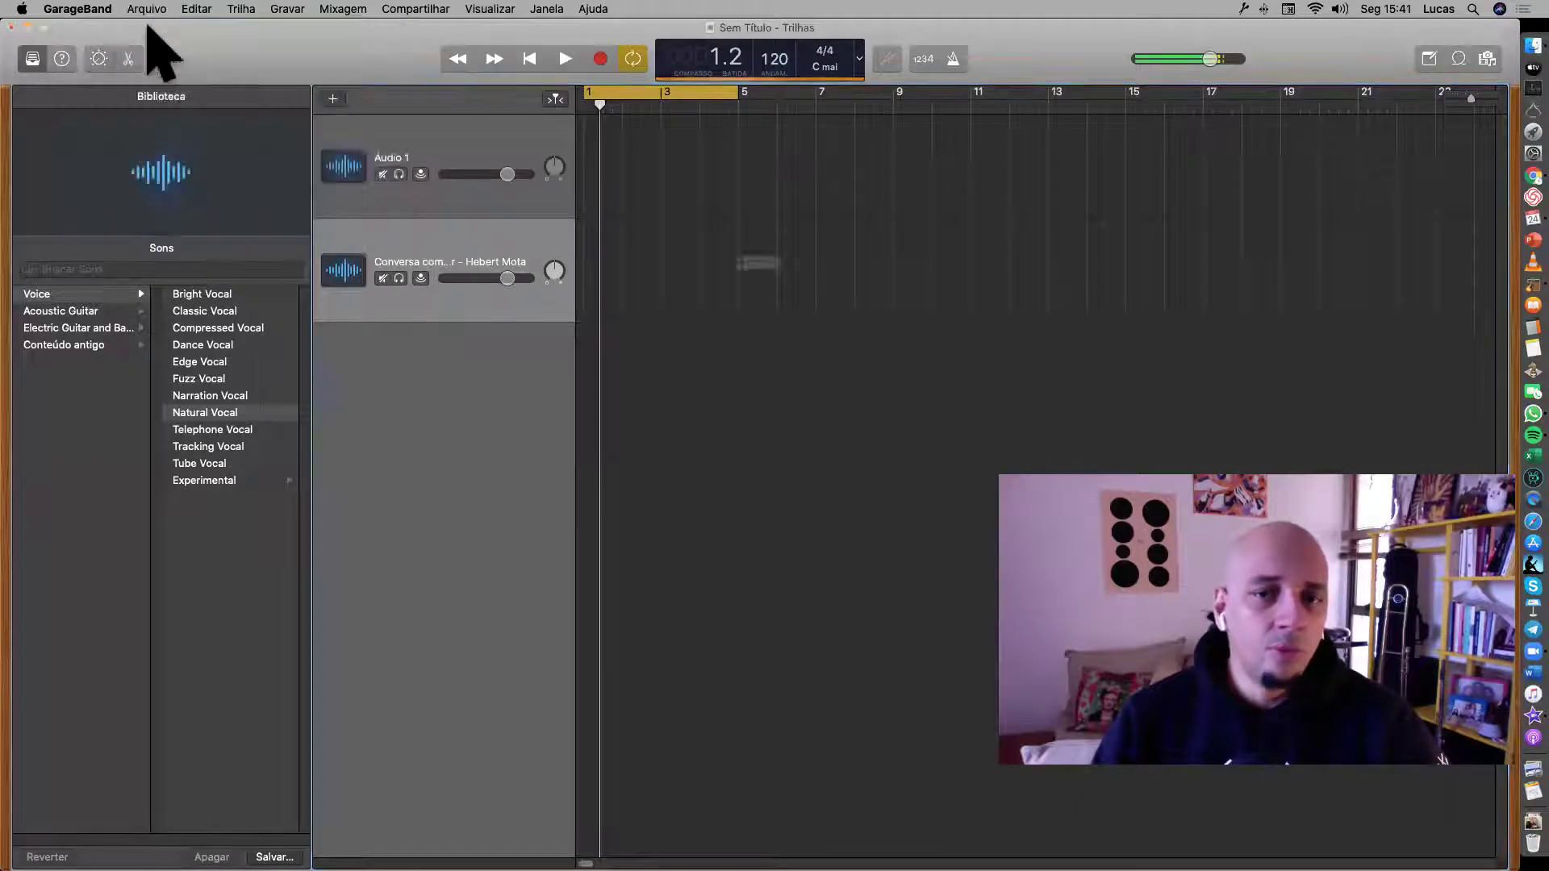
pyautogui.click(703, 299)
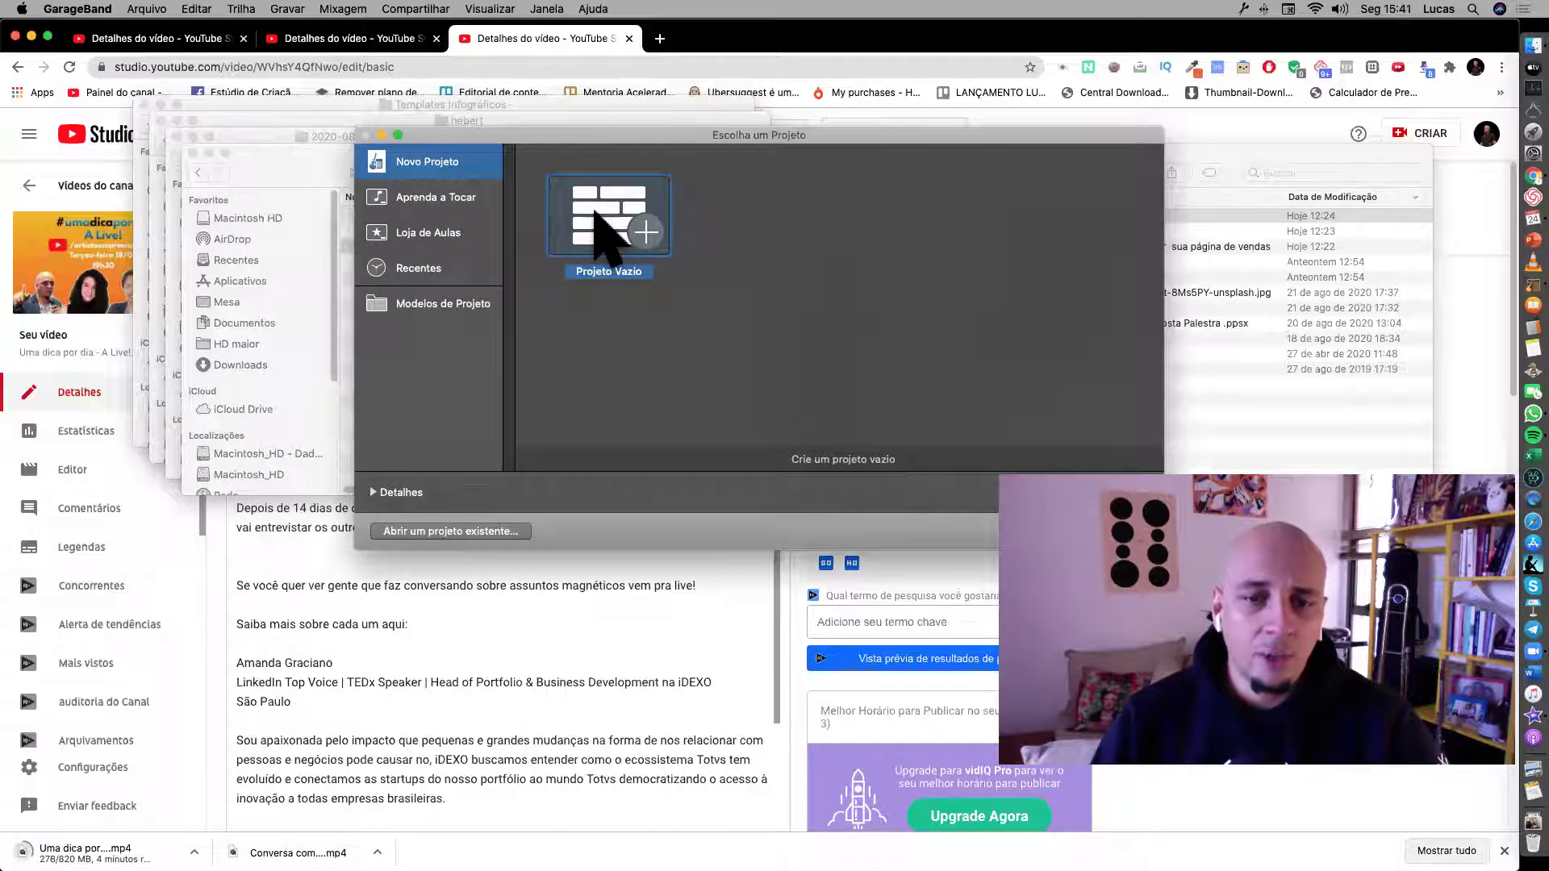
pyautogui.doubleClick(606, 234)
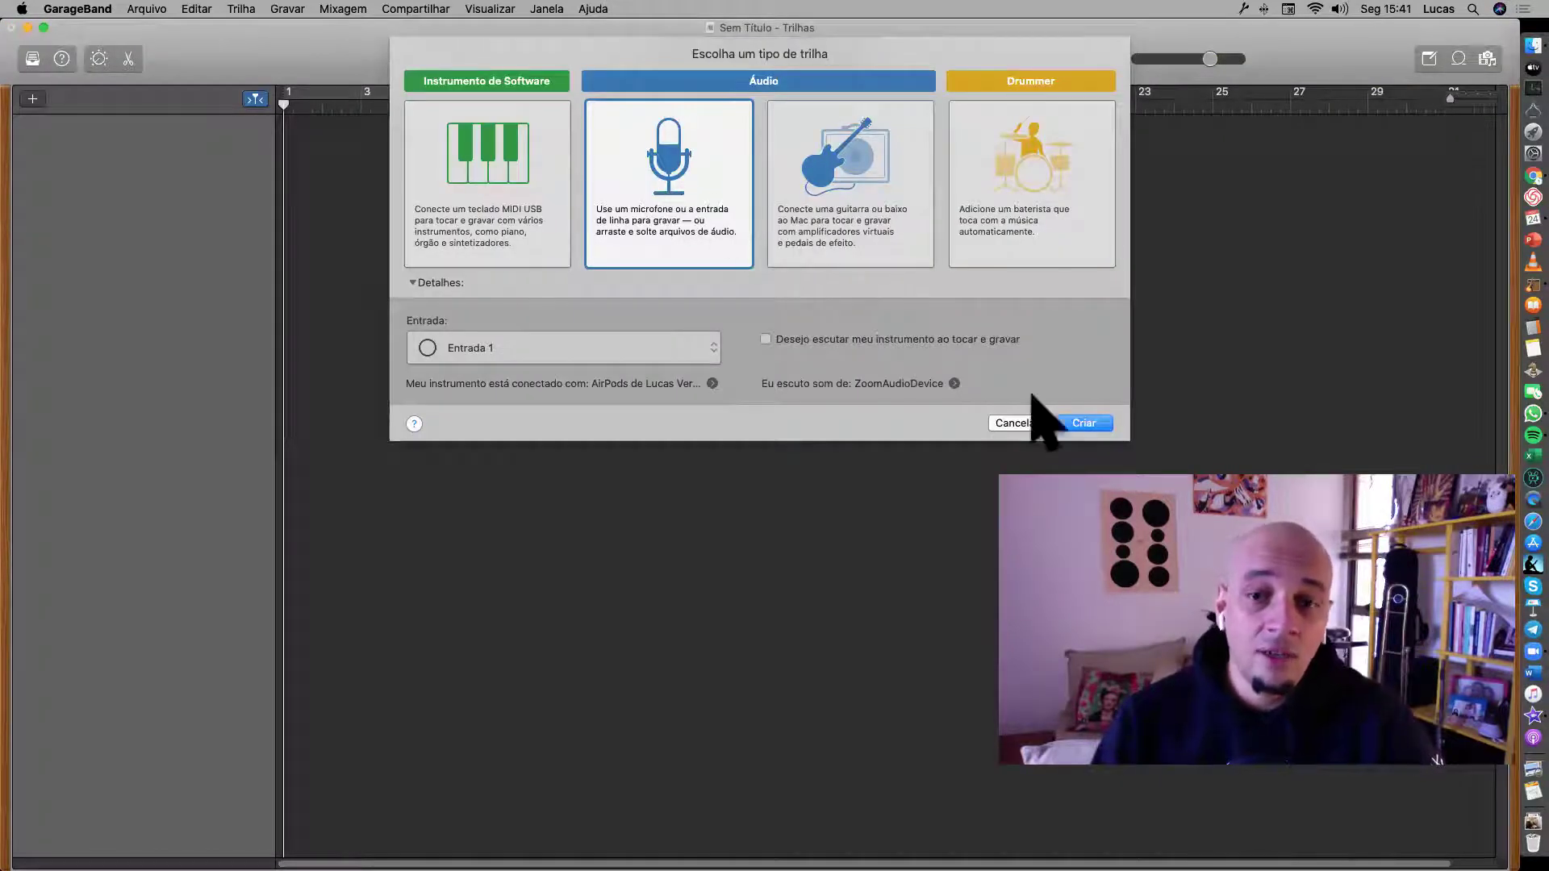
pyautogui.click(1083, 423)
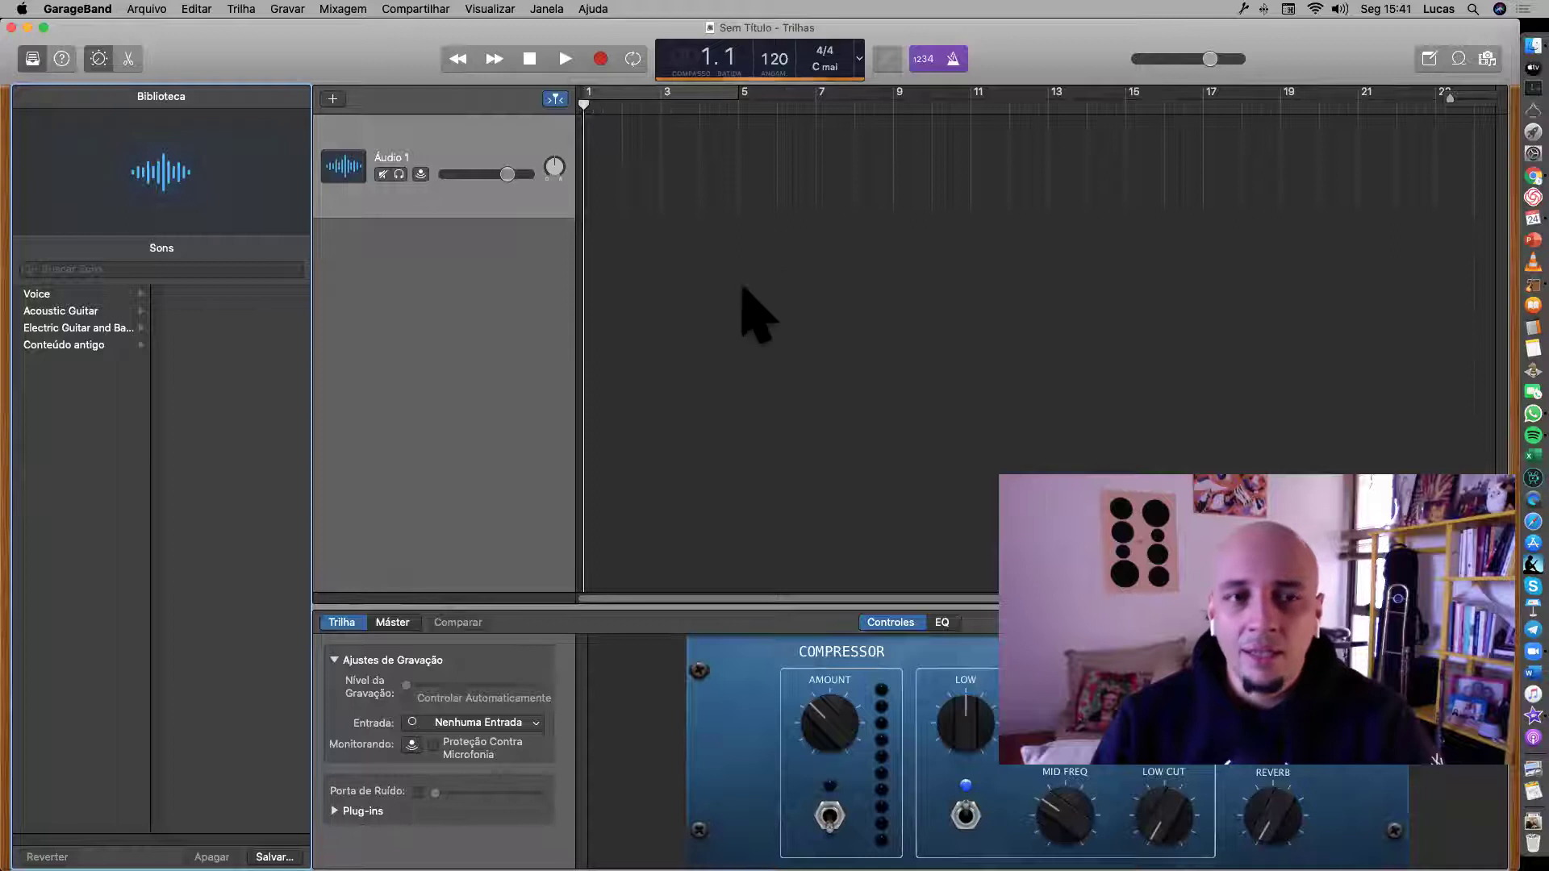
pyautogui.click(242, 8)
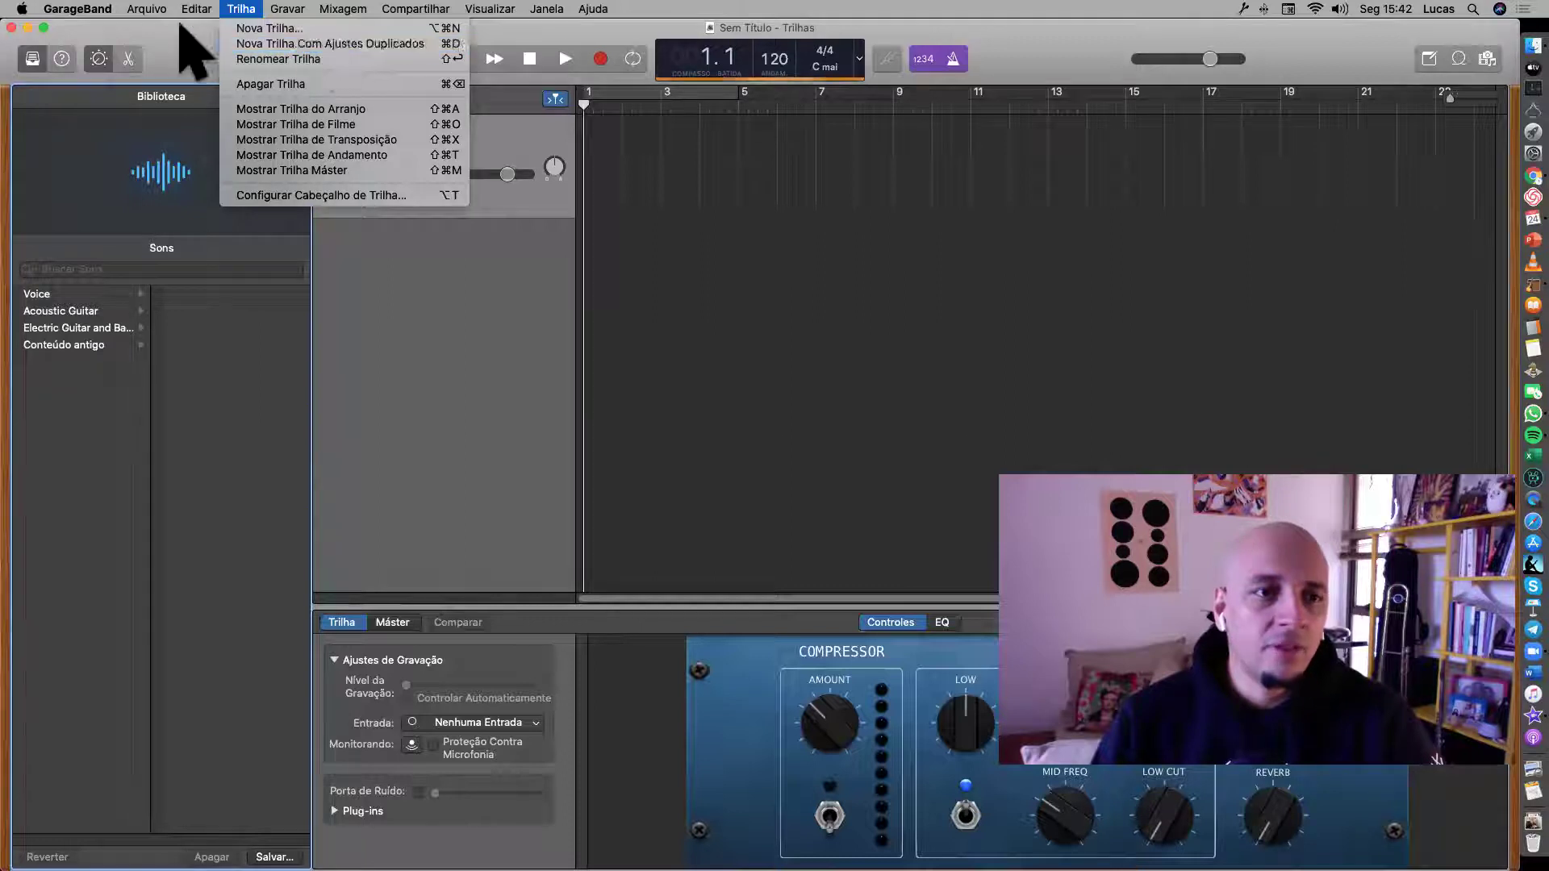
pyautogui.moveTo(141, 11)
pyautogui.click(689, 304)
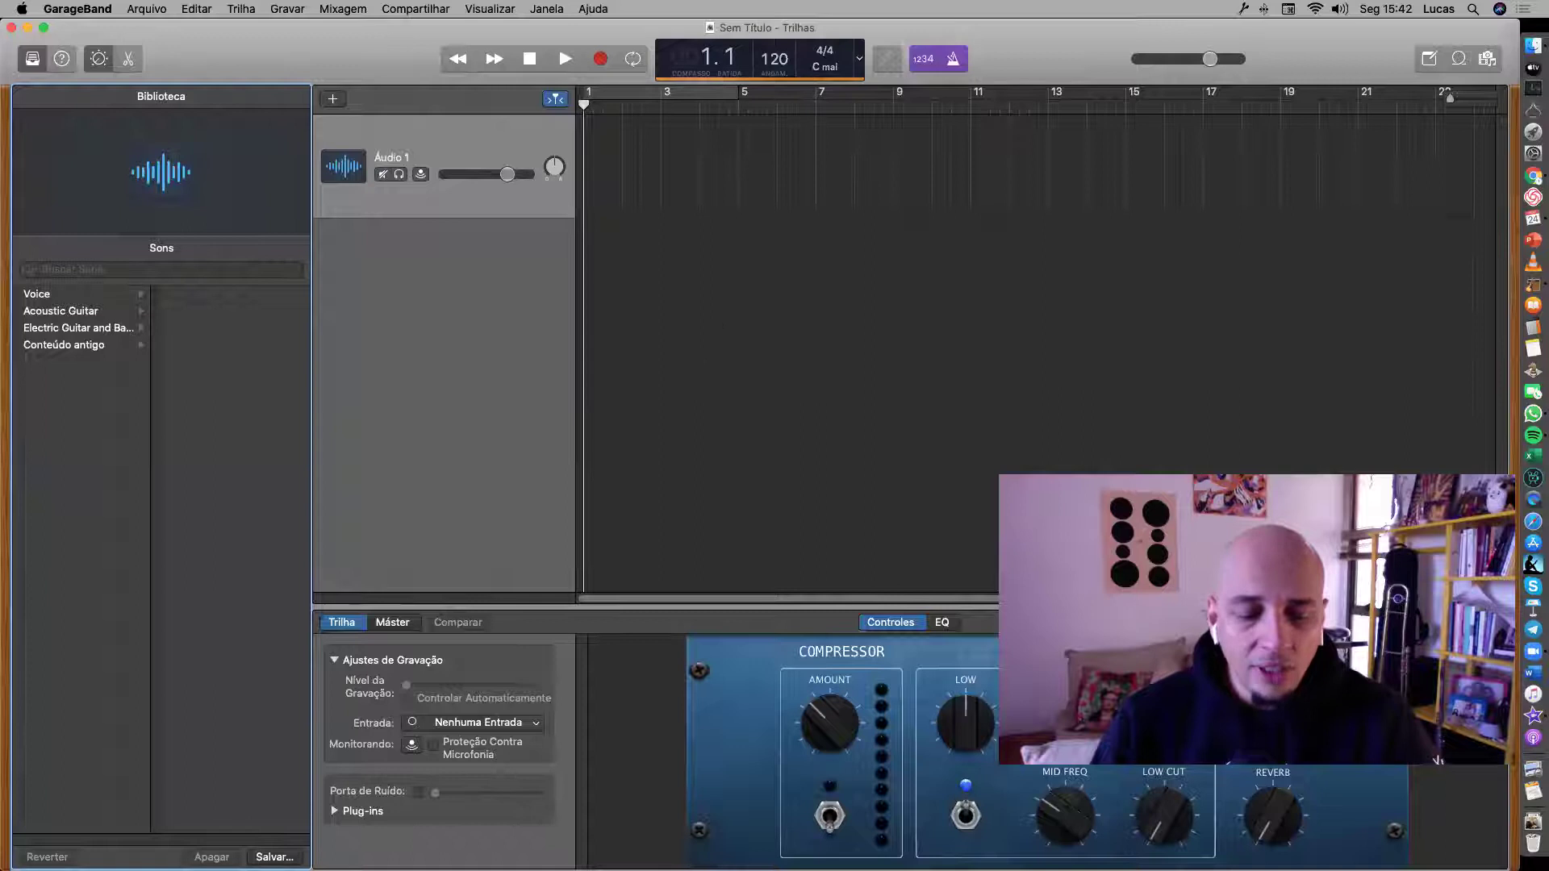
# Import the mentor conversation M4A file from Finder into the GarageBand project on its own track at bar 1.
pyautogui.press('super+Tab')
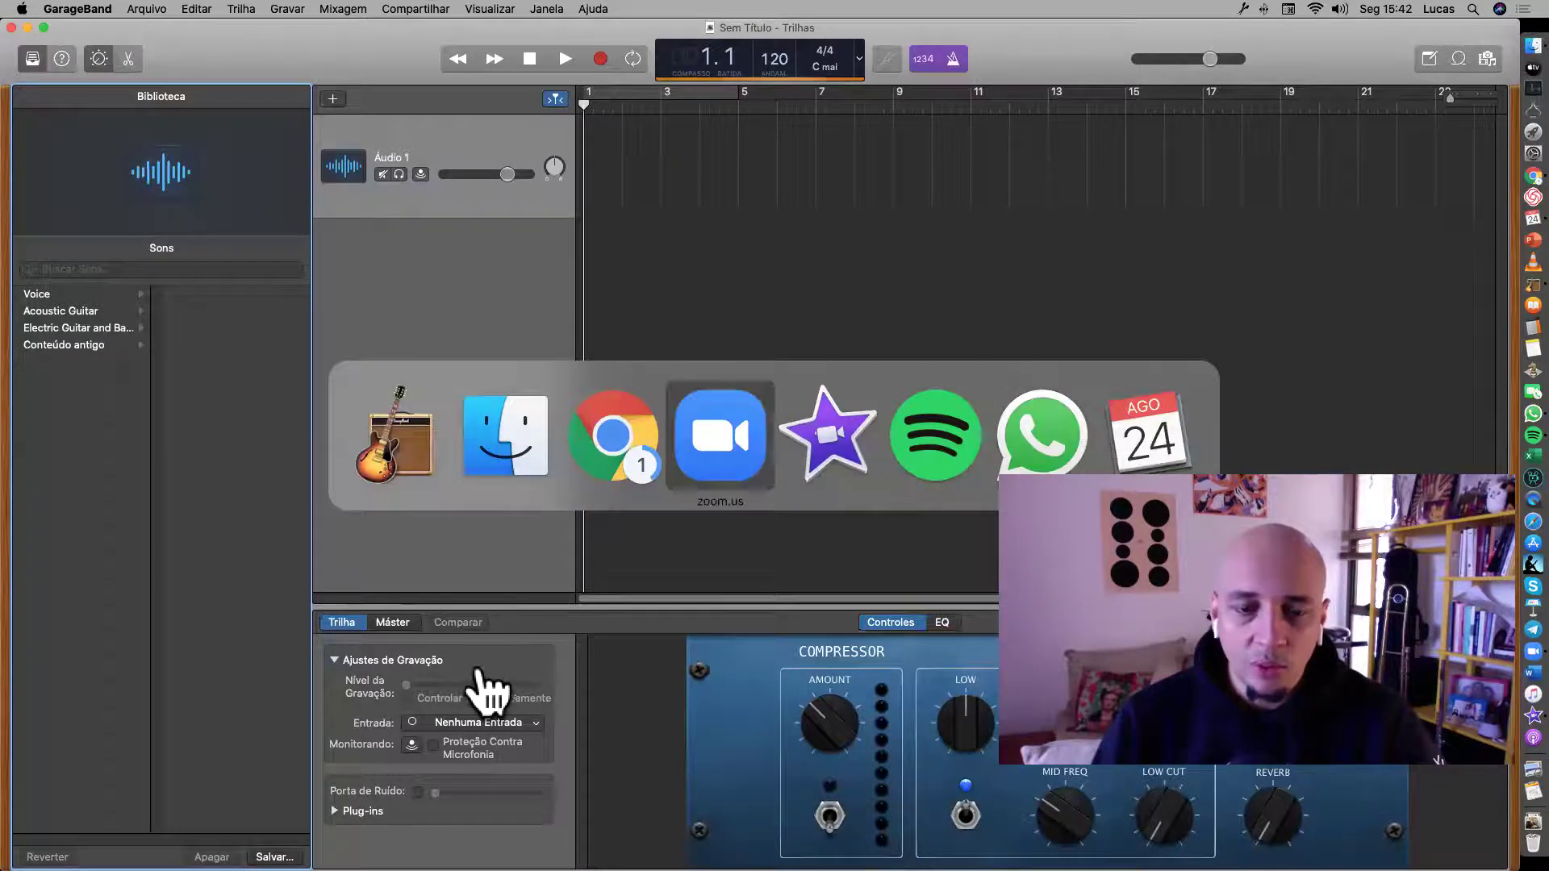
pyautogui.press('Tab')
pyautogui.press('Tab')
pyautogui.press('Tab')
pyautogui.press('Tab')
pyautogui.press('Tab')
pyautogui.press('Tab')
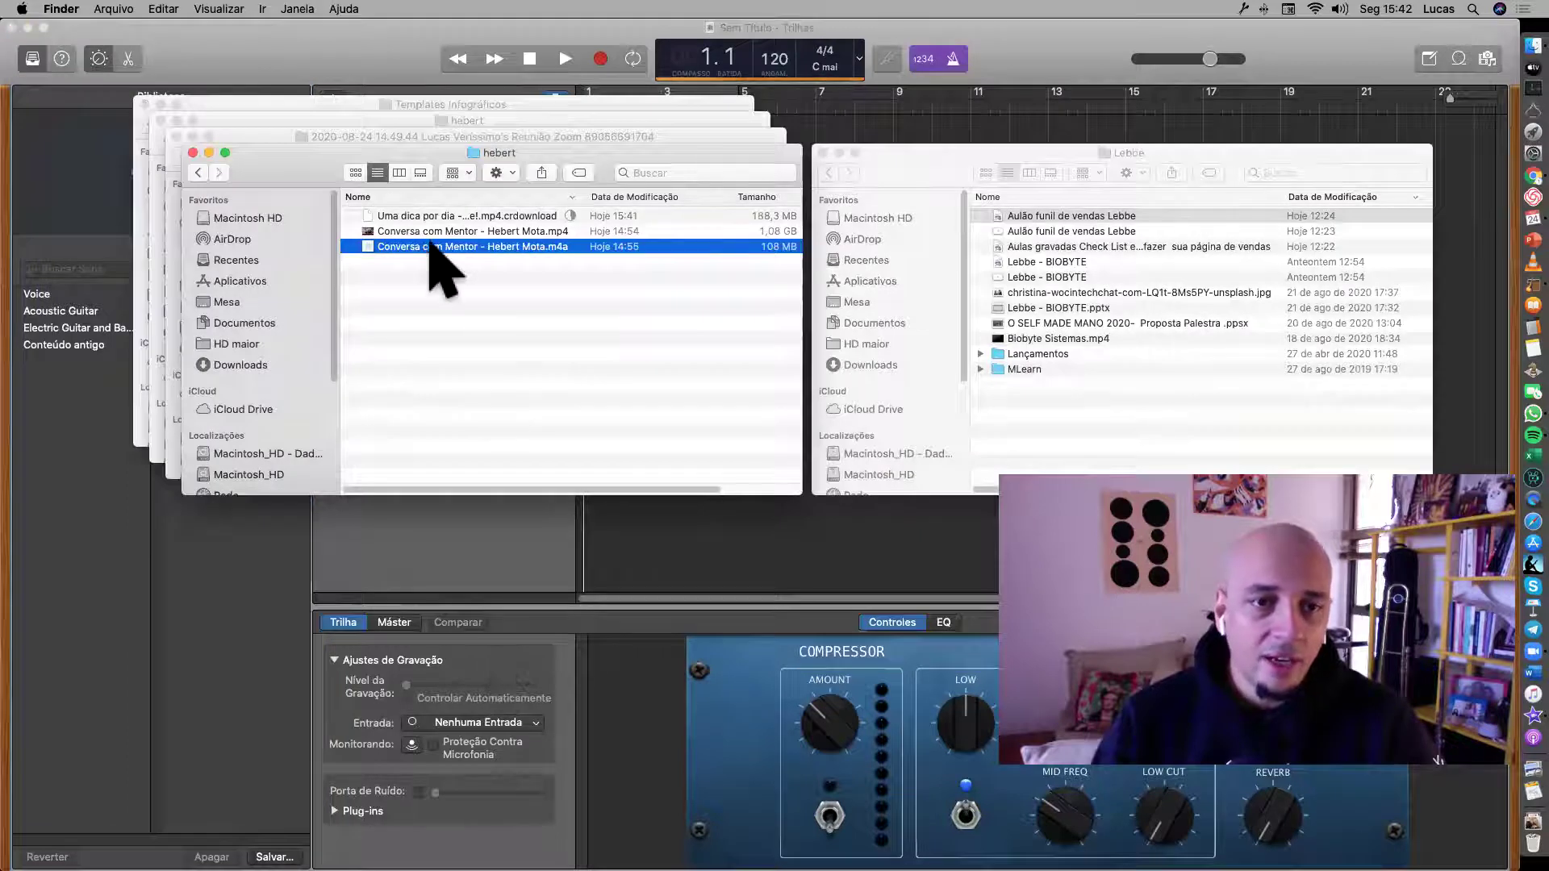
pyautogui.moveTo(429, 243); pyautogui.dragTo(580, 292)
pyautogui.press('super+Tab')
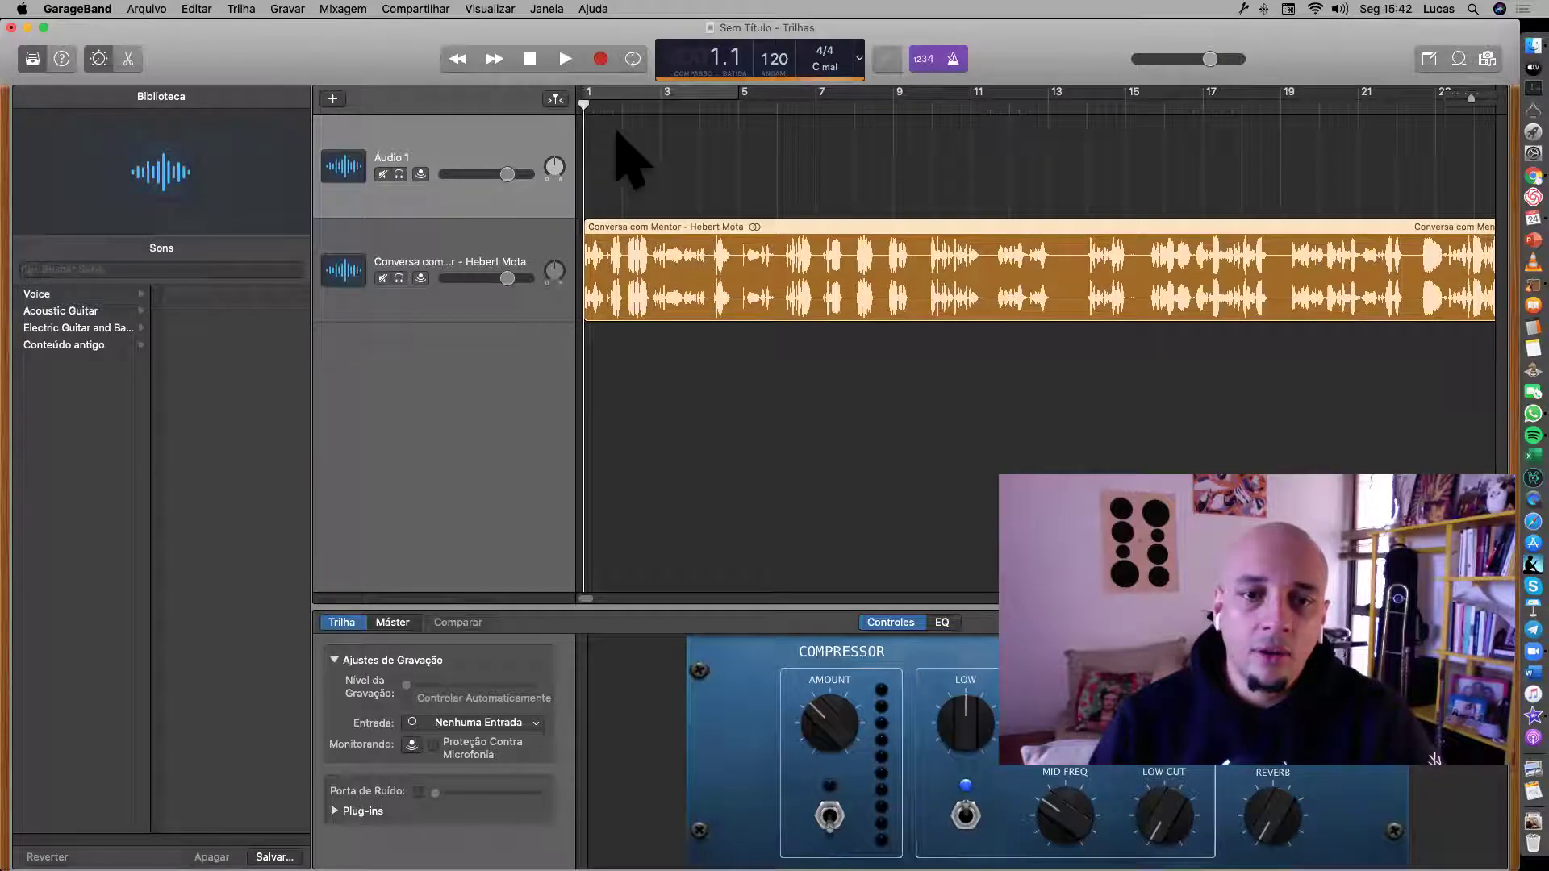
# Play back the start of the imported conversation and turn off the metronome and the count-in.
pyautogui.click(632, 246)
pyautogui.press('space')
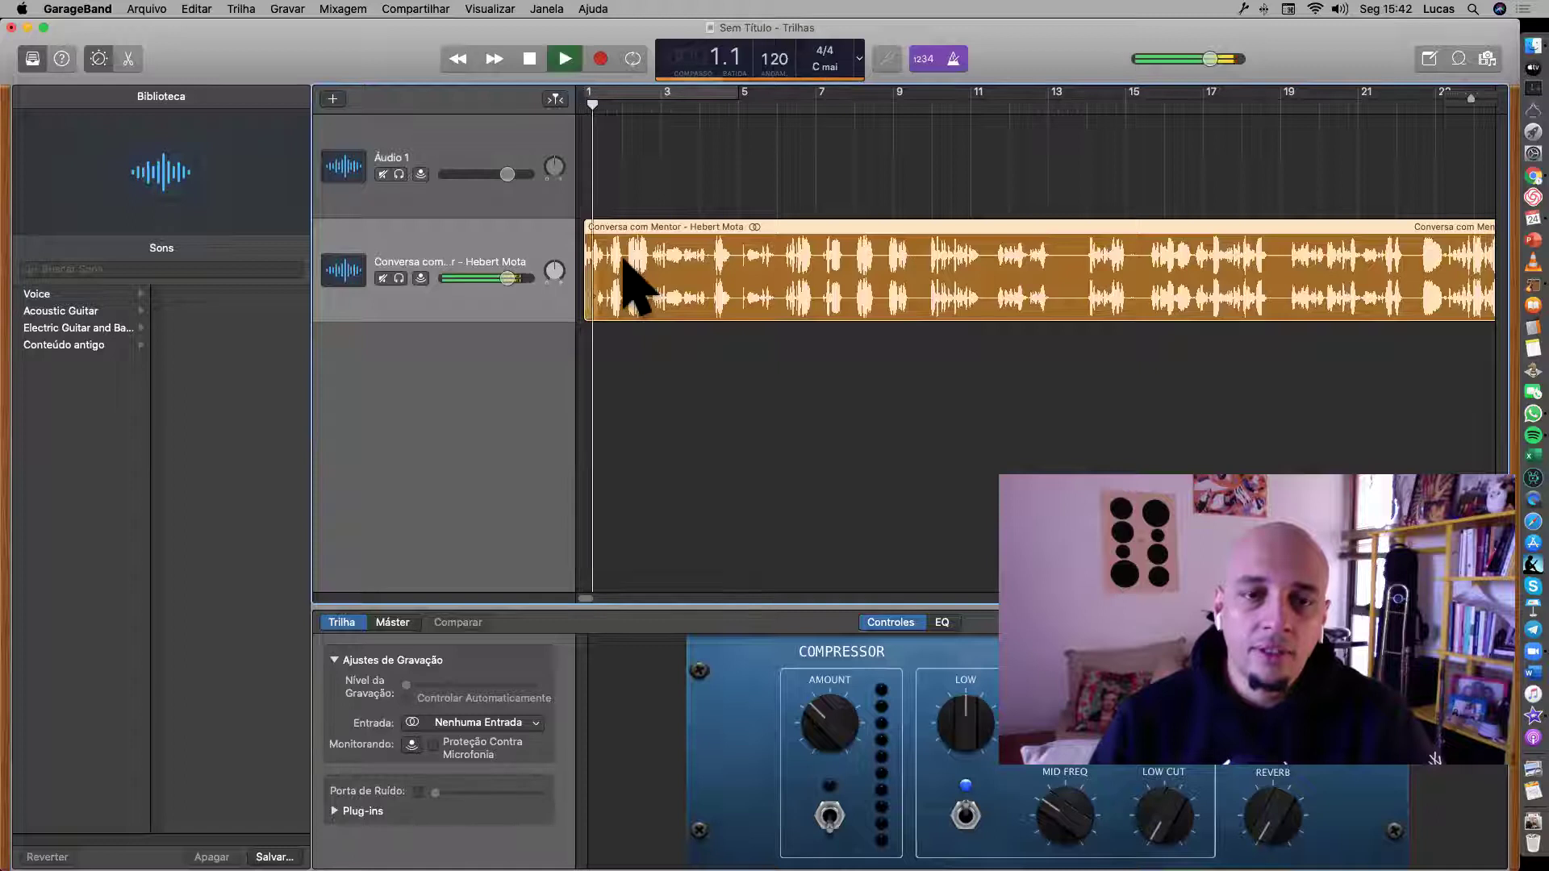
pyautogui.click(565, 59)
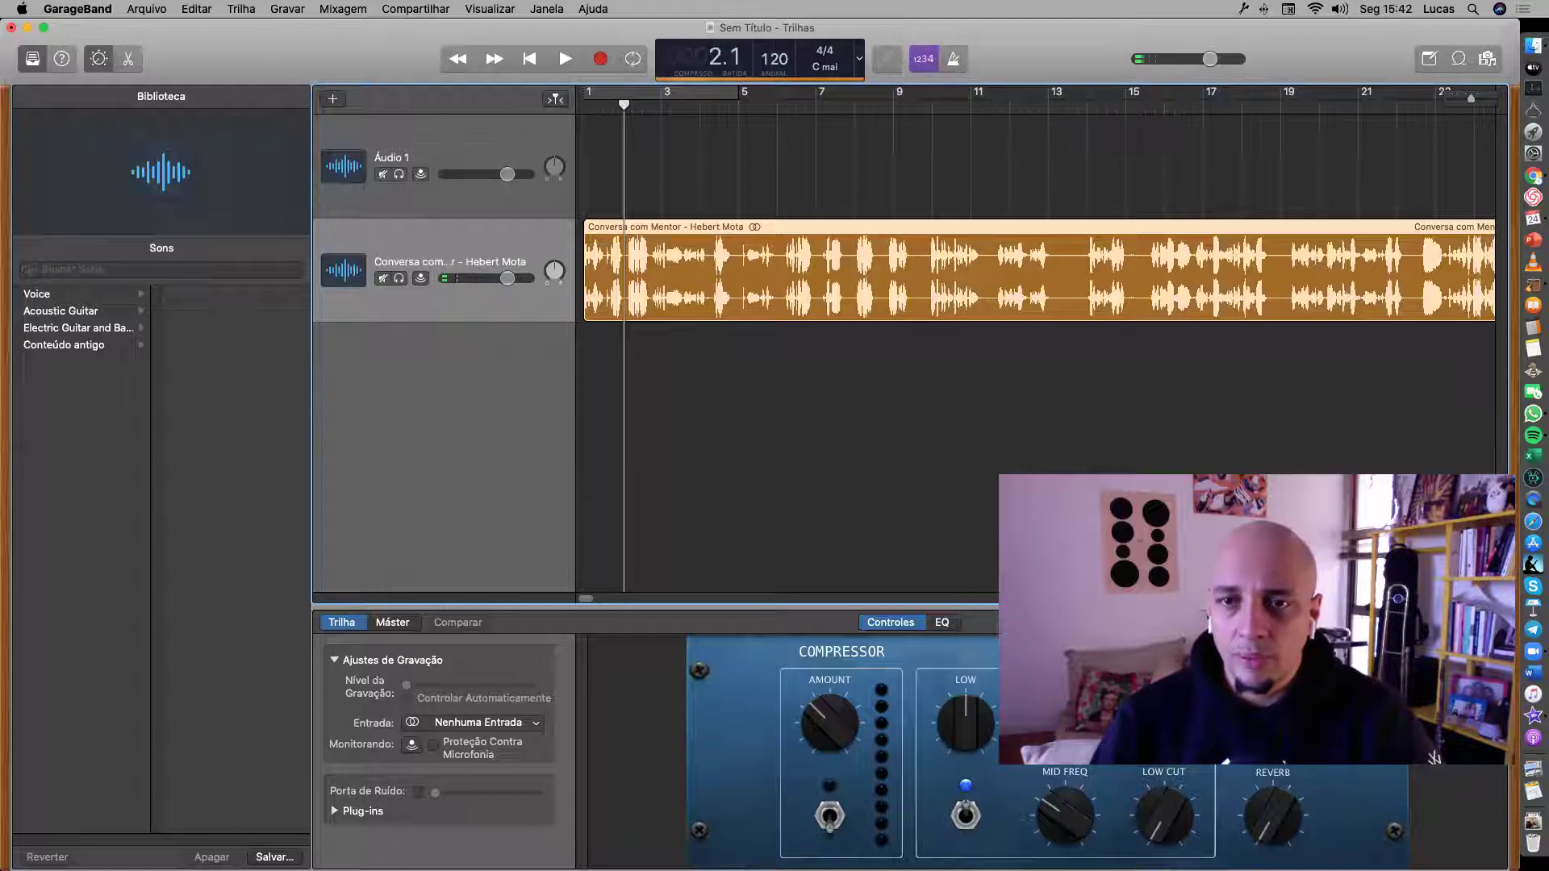
pyautogui.press('space')
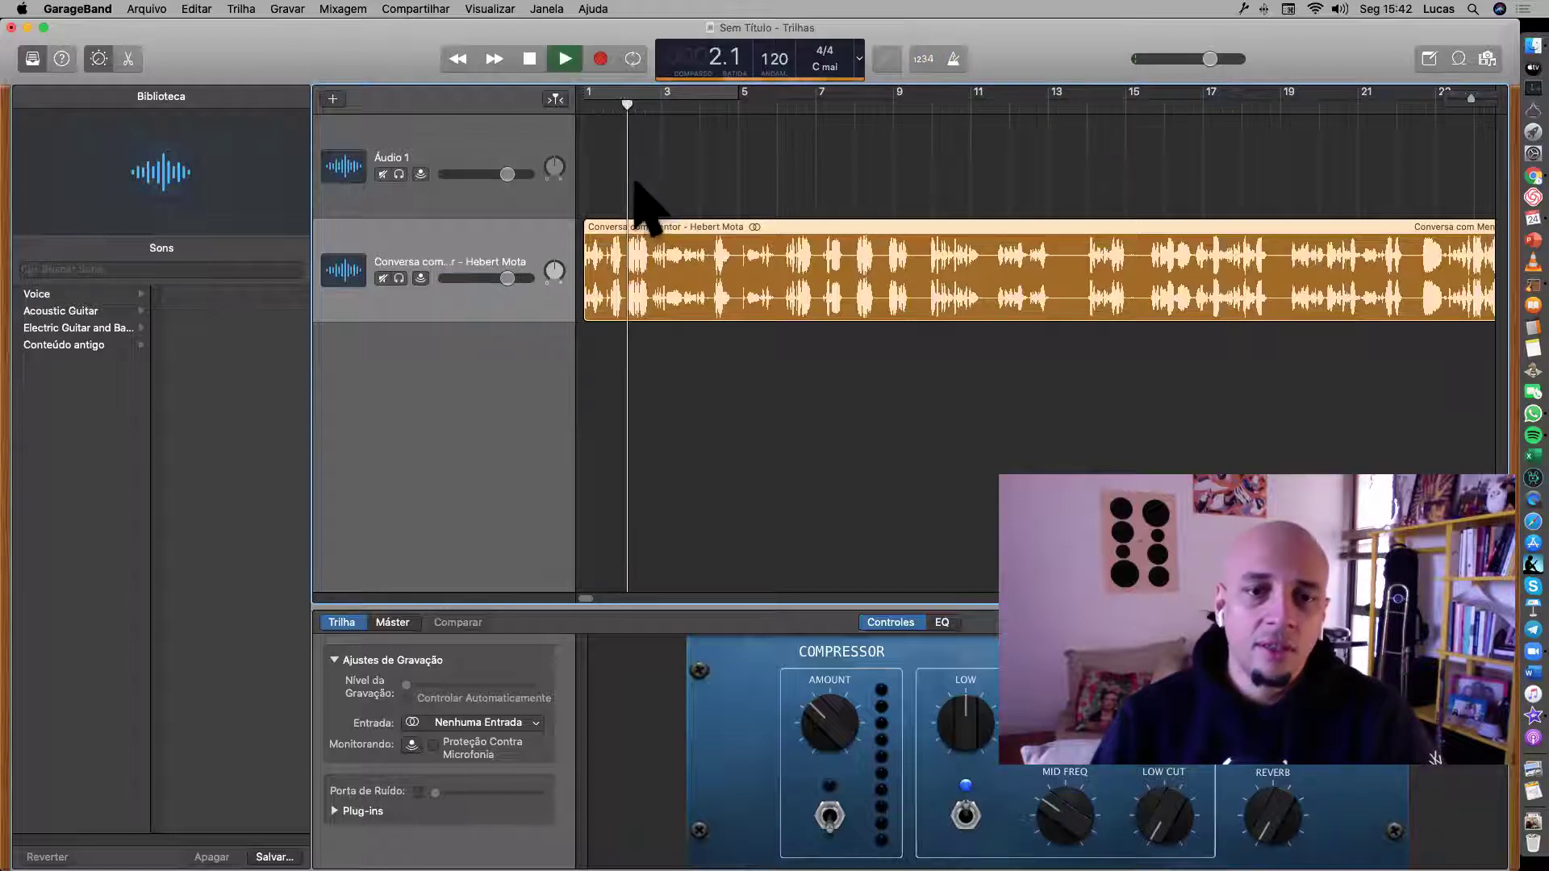
pyautogui.press('space')
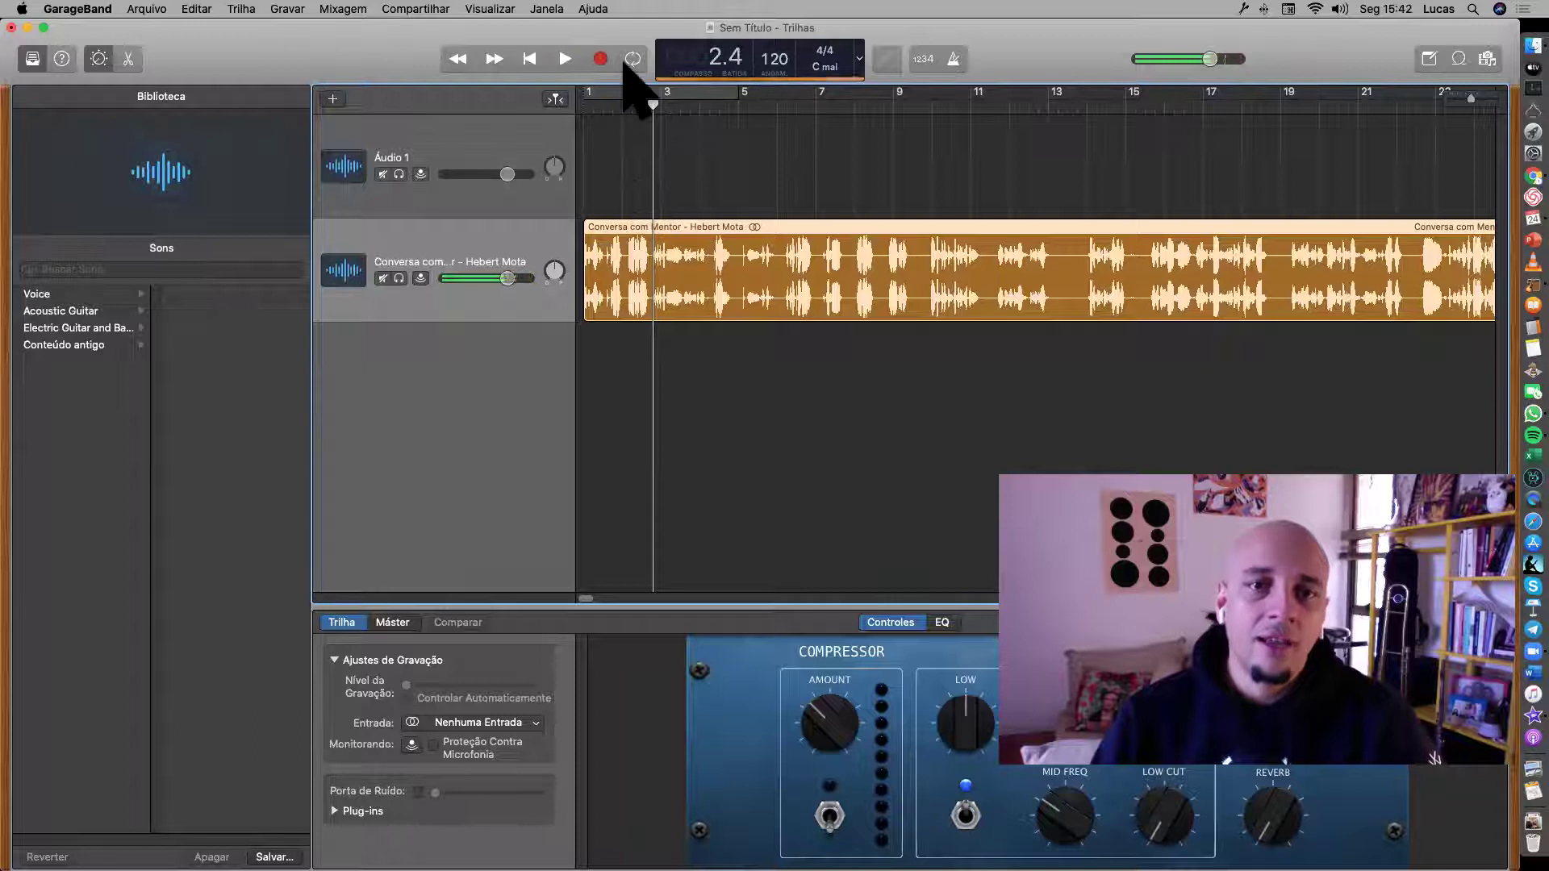
# Set the cycle range from bar 1 to bar 3 and listen to the looped section.
pyautogui.moveTo(726, 97); pyautogui.dragTo(662, 95)
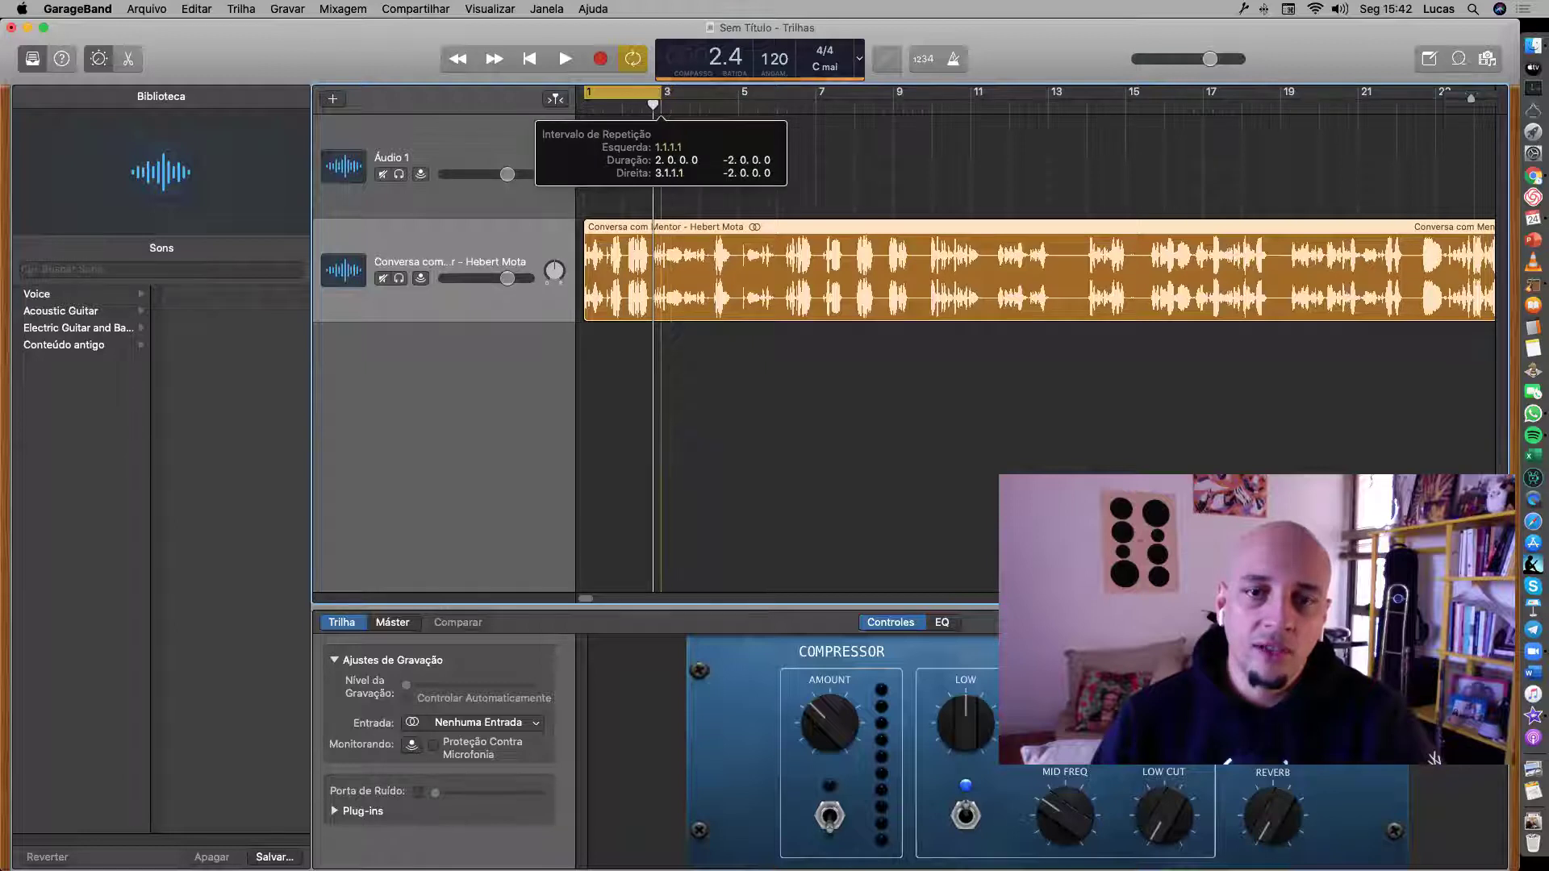
pyautogui.press('space')
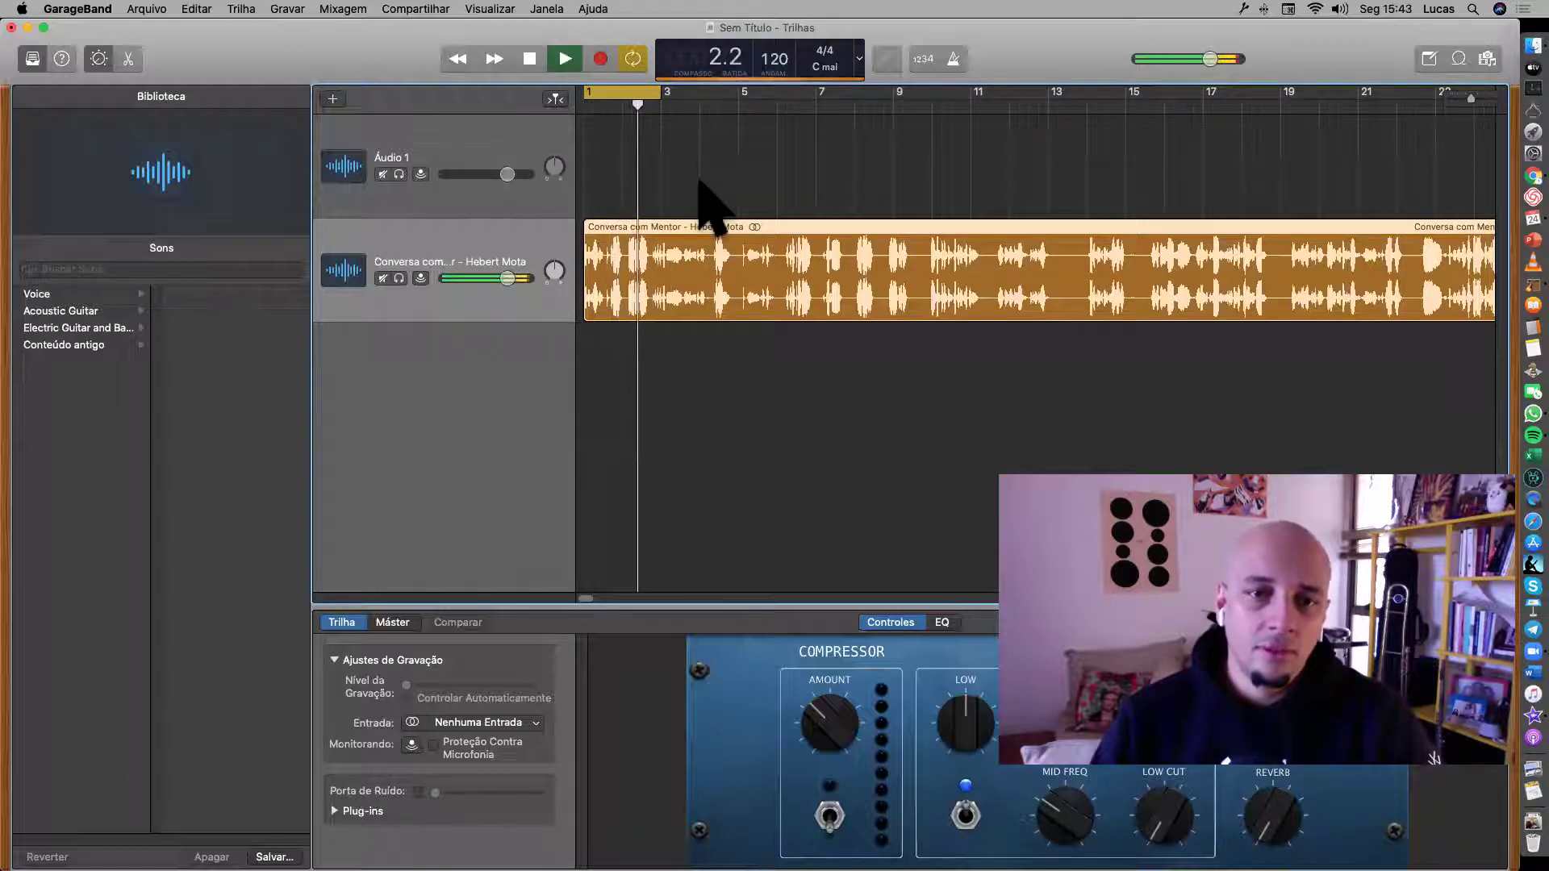
pyautogui.press('space')
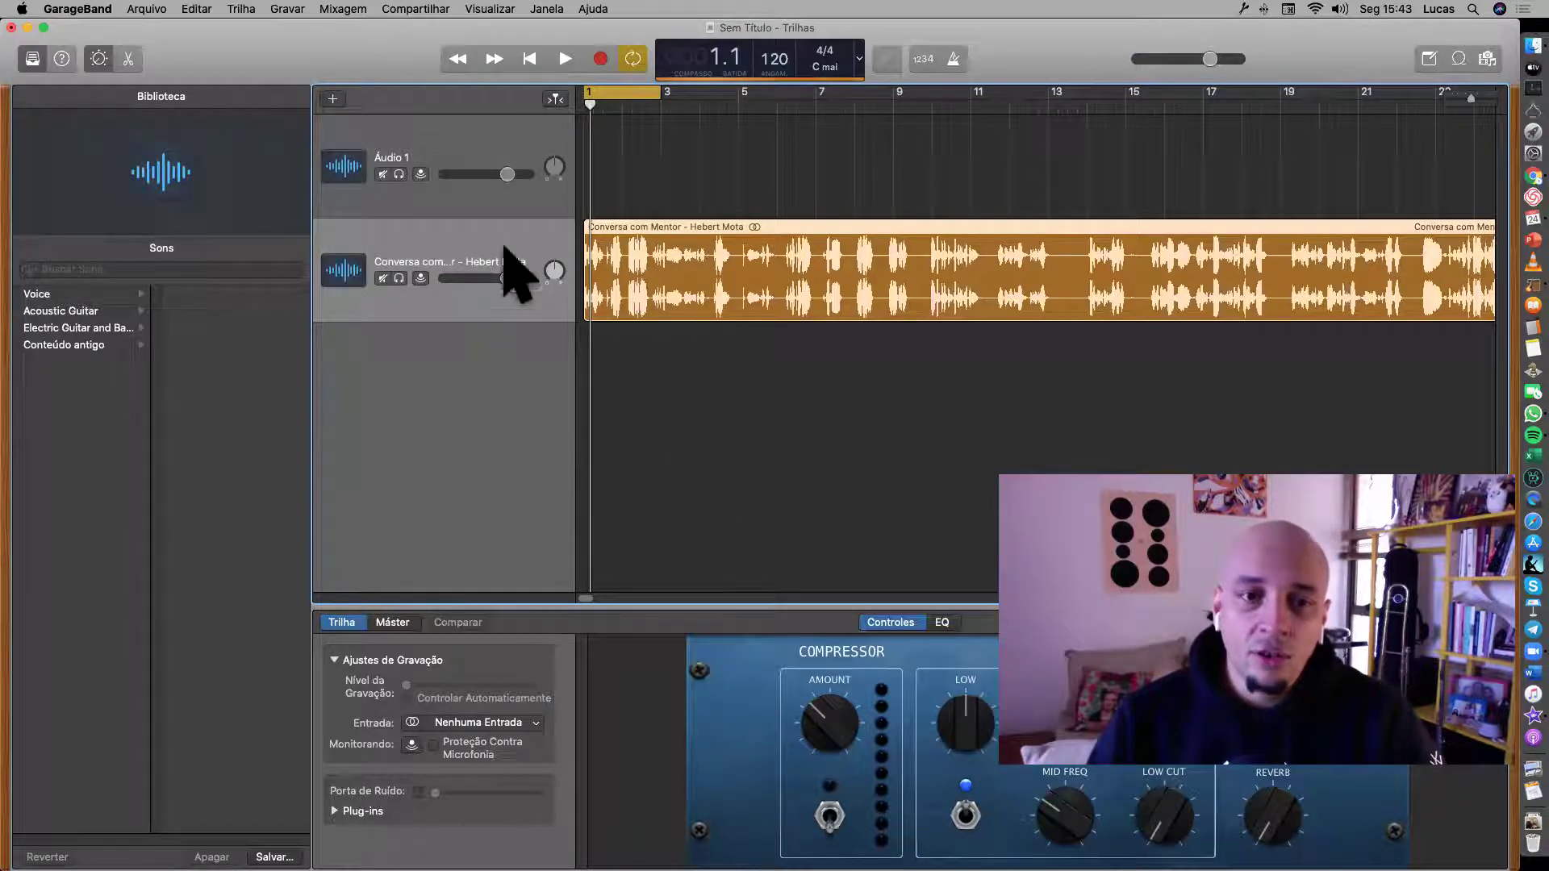
# Select the conversation track and list the Voice presets in the sound library.
pyautogui.click(483, 152)
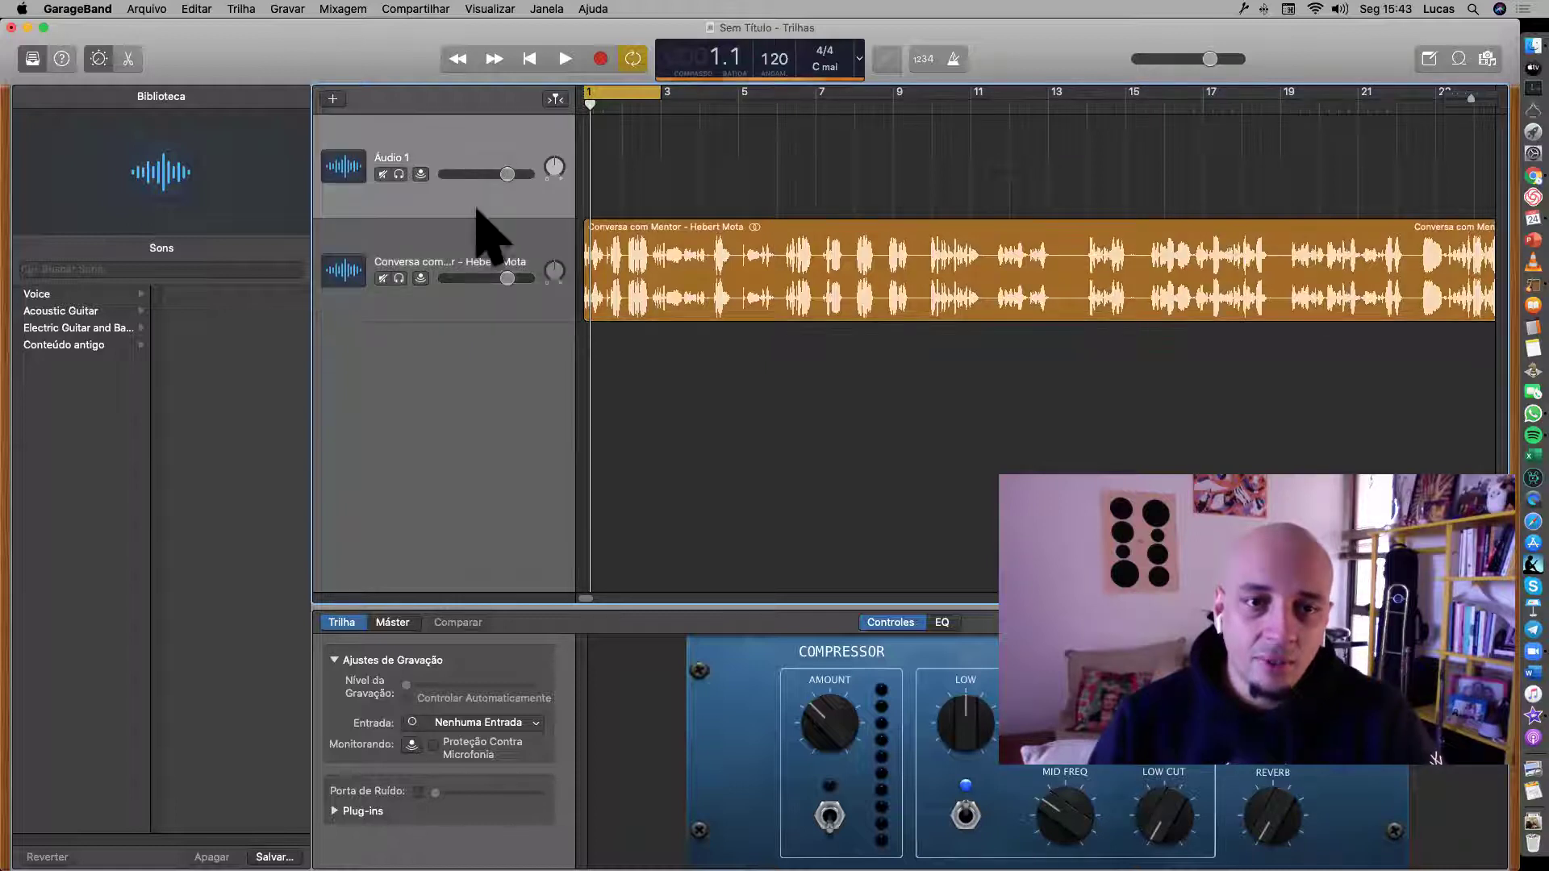
pyautogui.click(477, 226)
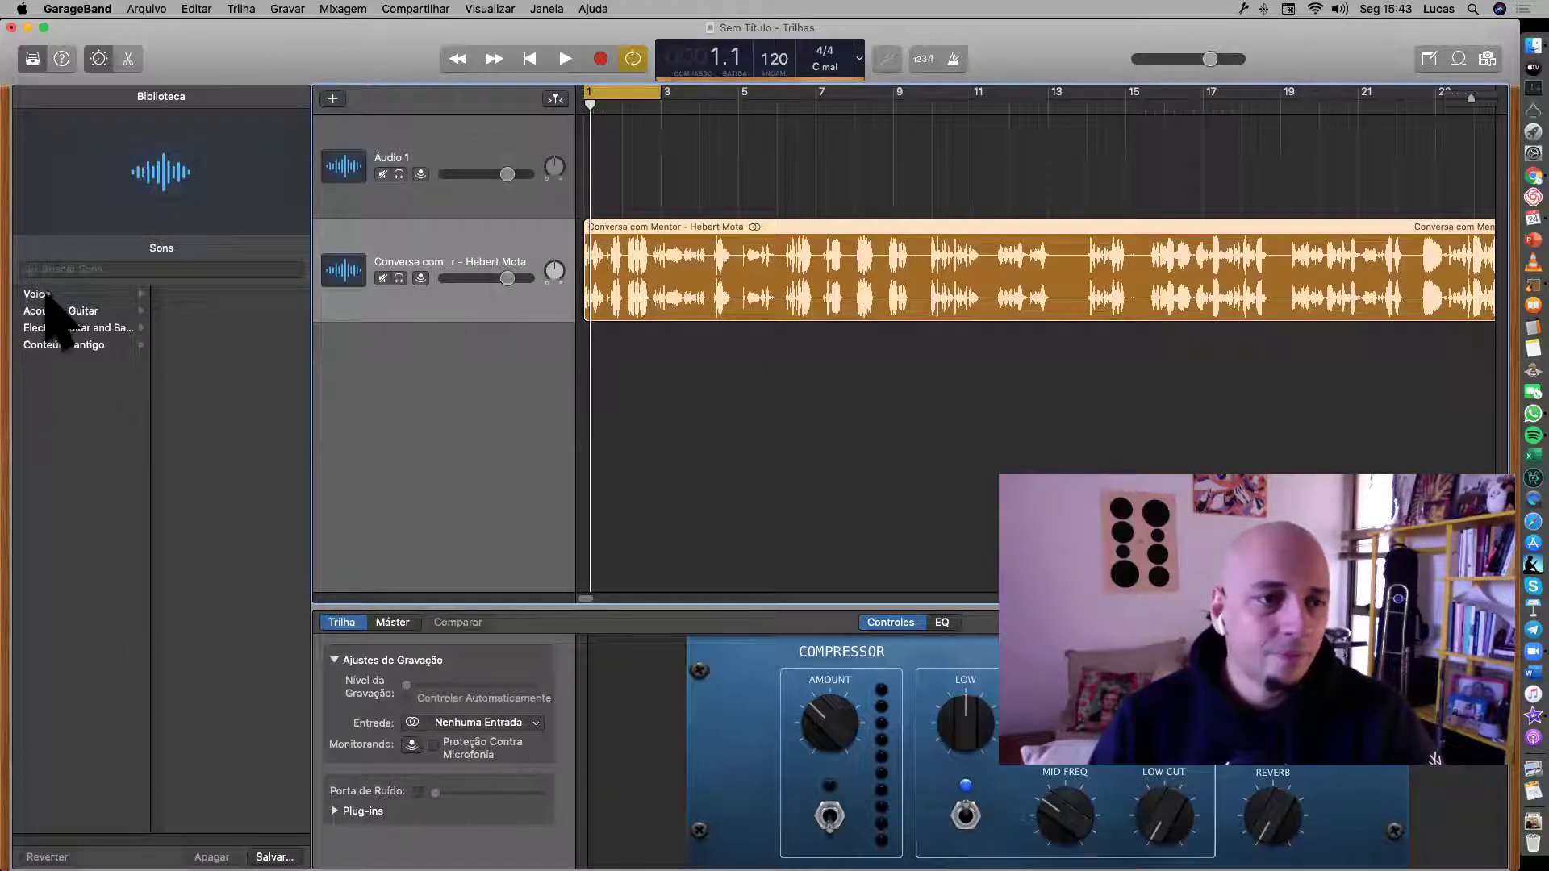
pyautogui.click(32, 58)
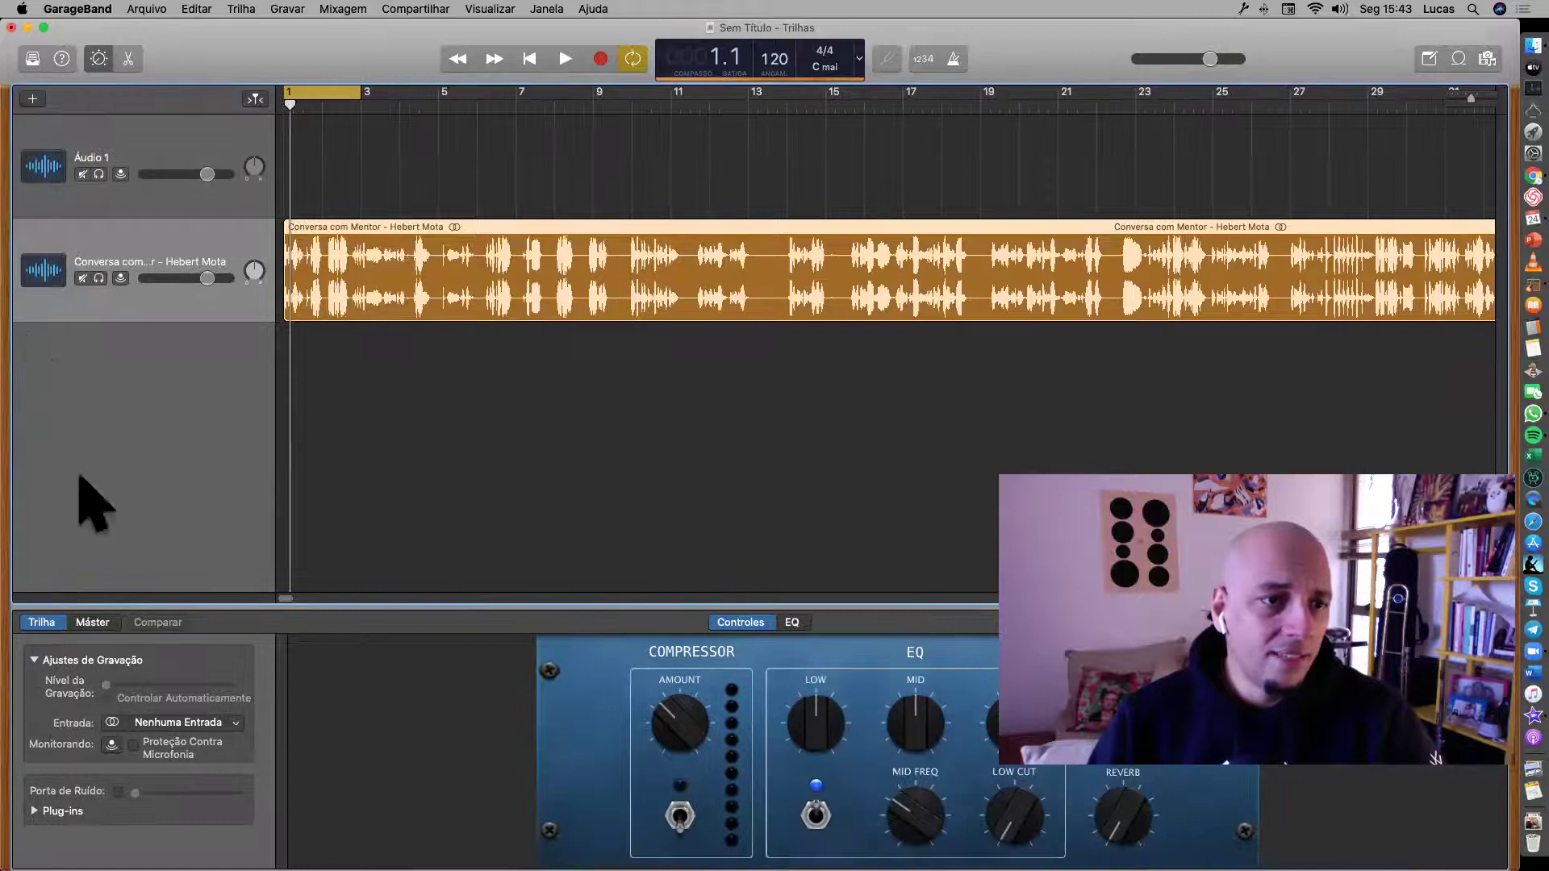
pyautogui.click(32, 58)
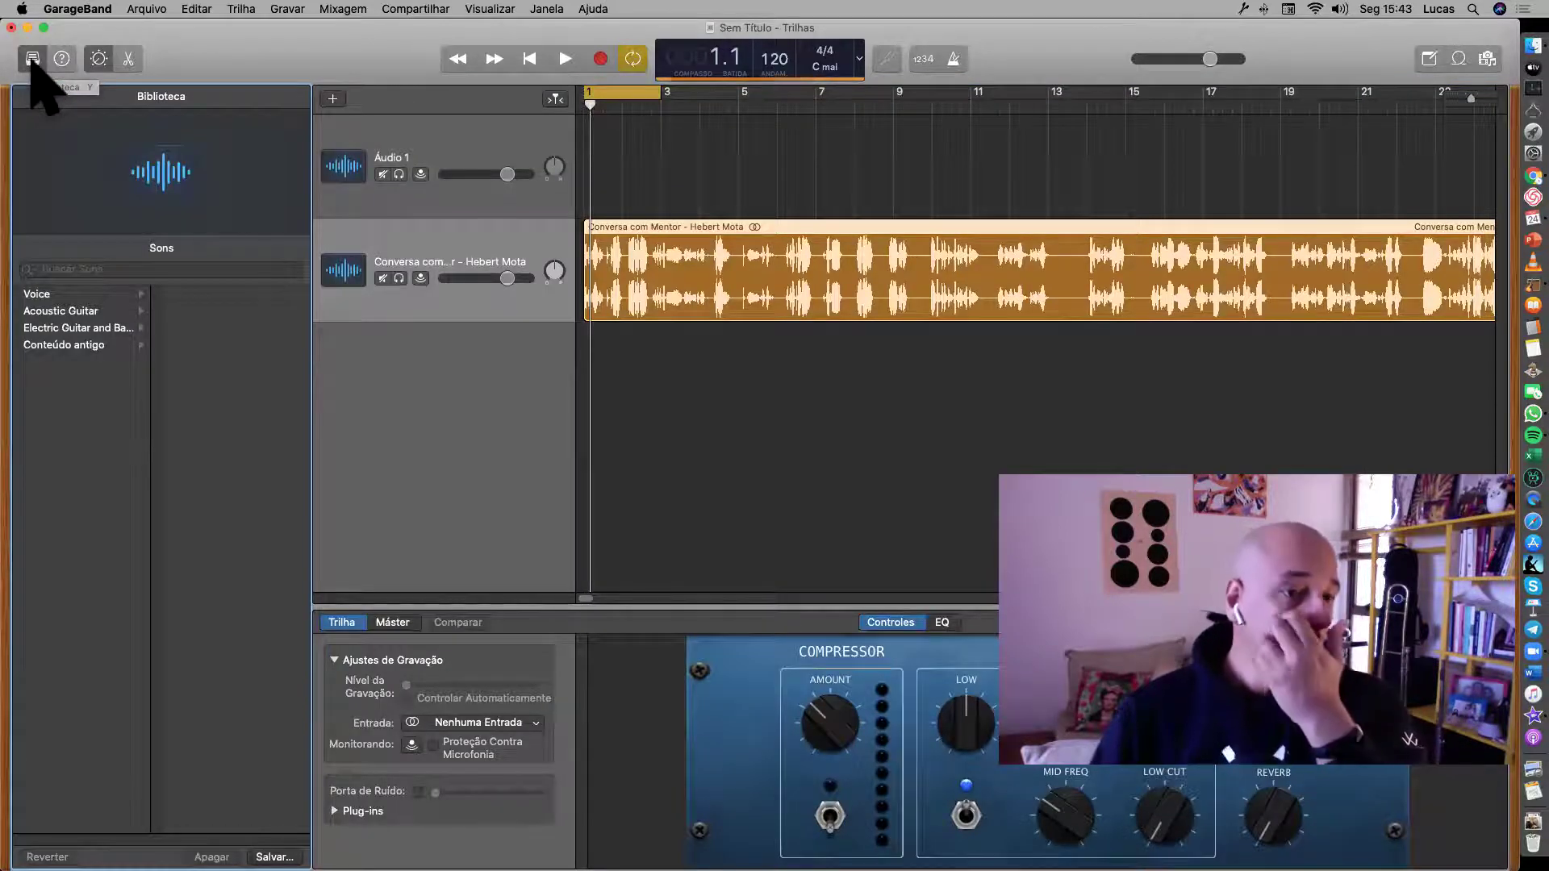
pyautogui.click(30, 295)
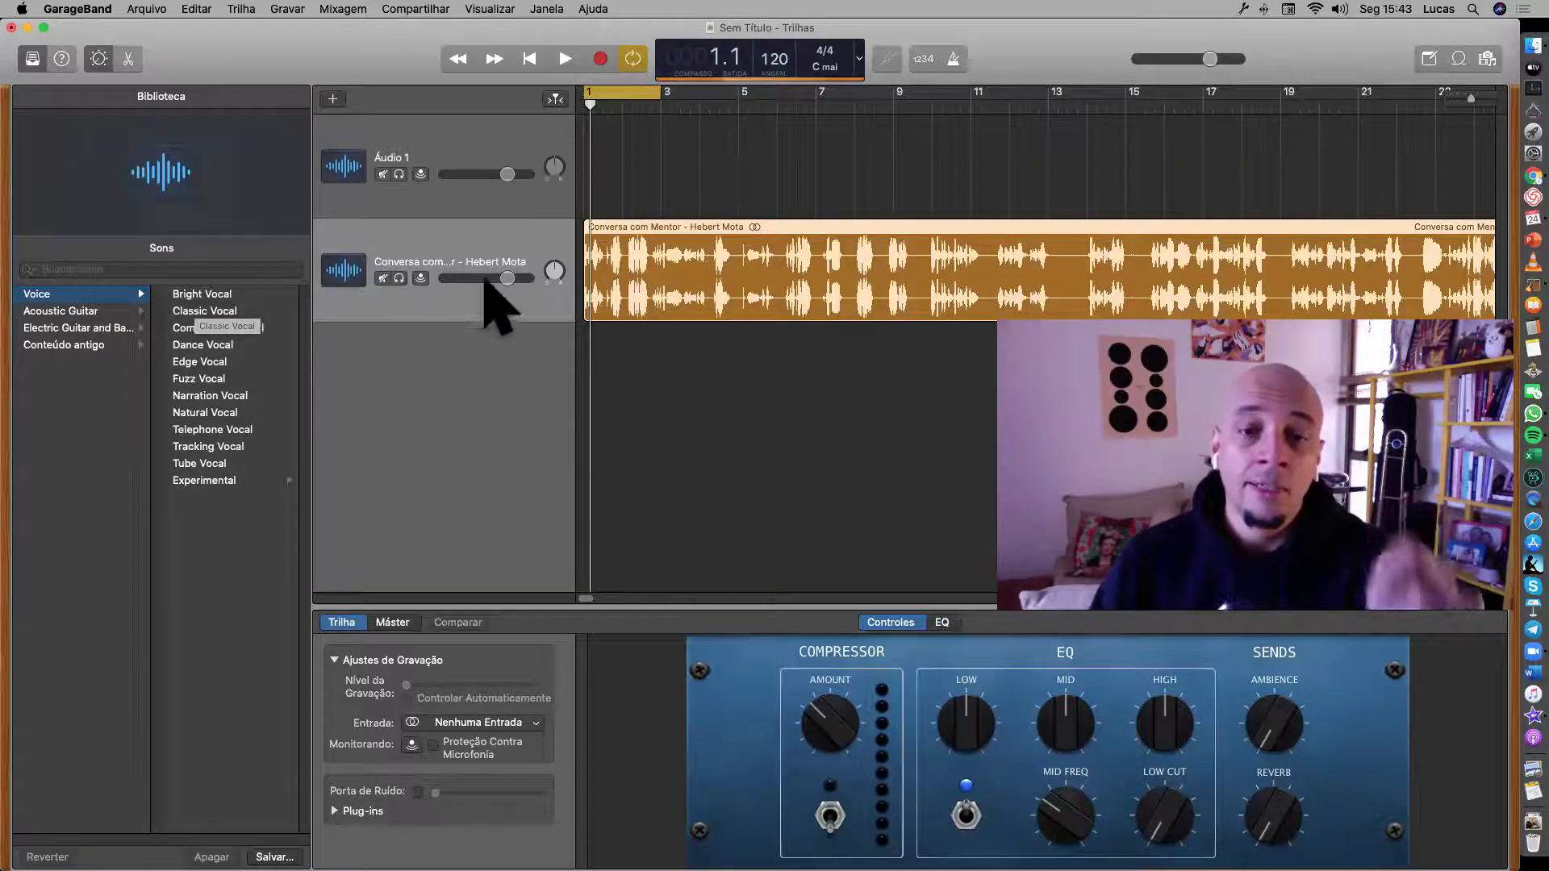
# Audition voice presets such as Bright Vocal and Edge Vocal on the looping conversation track, and keep Dance Vocal applied.
pyautogui.click(564, 58)
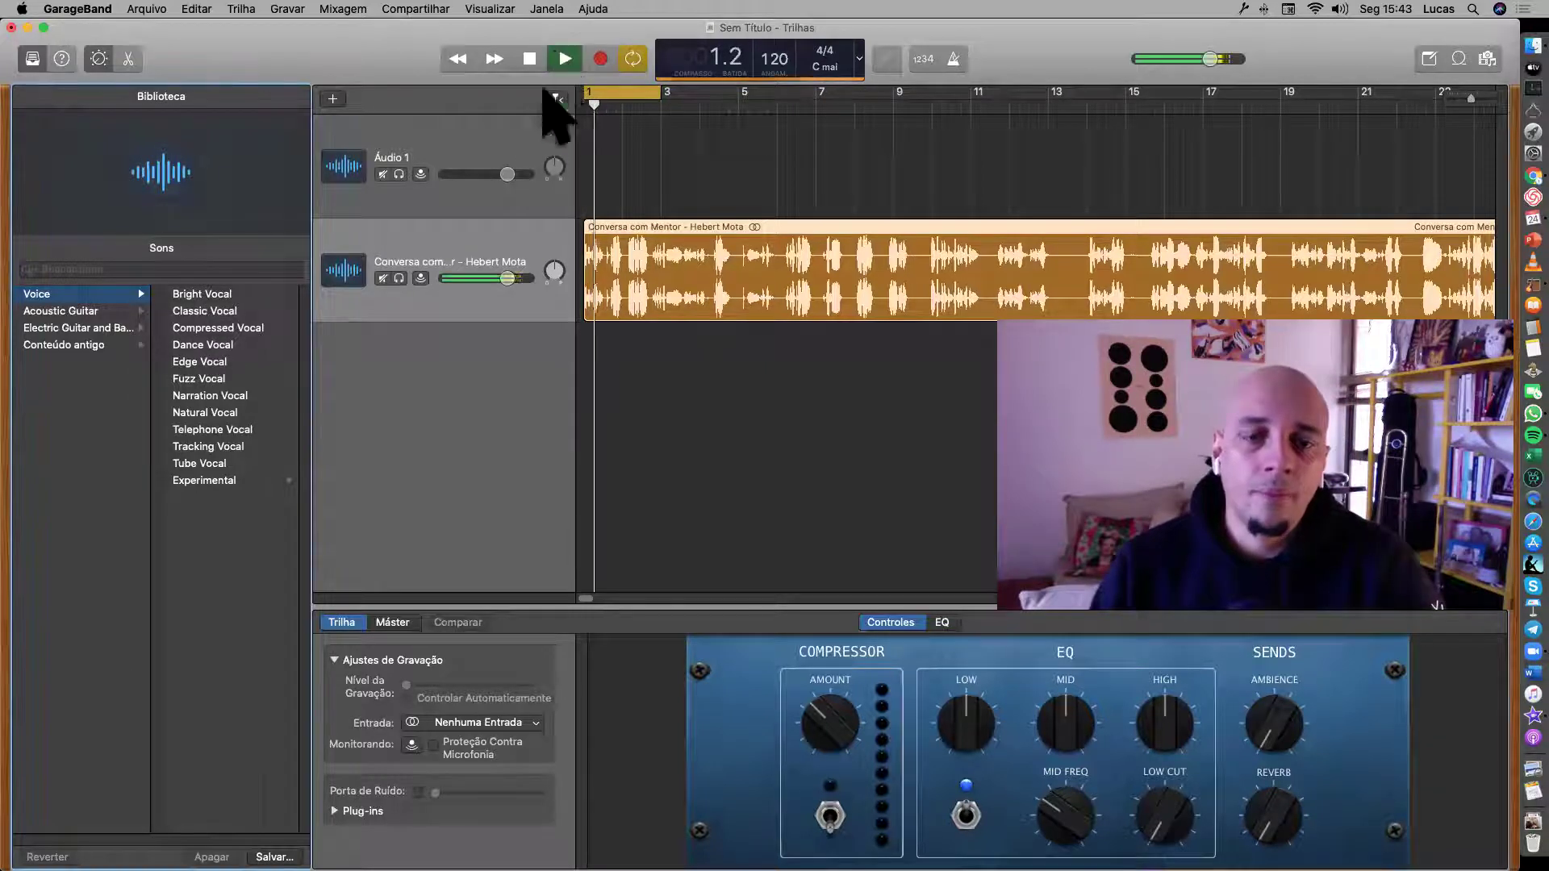
pyautogui.click(225, 294)
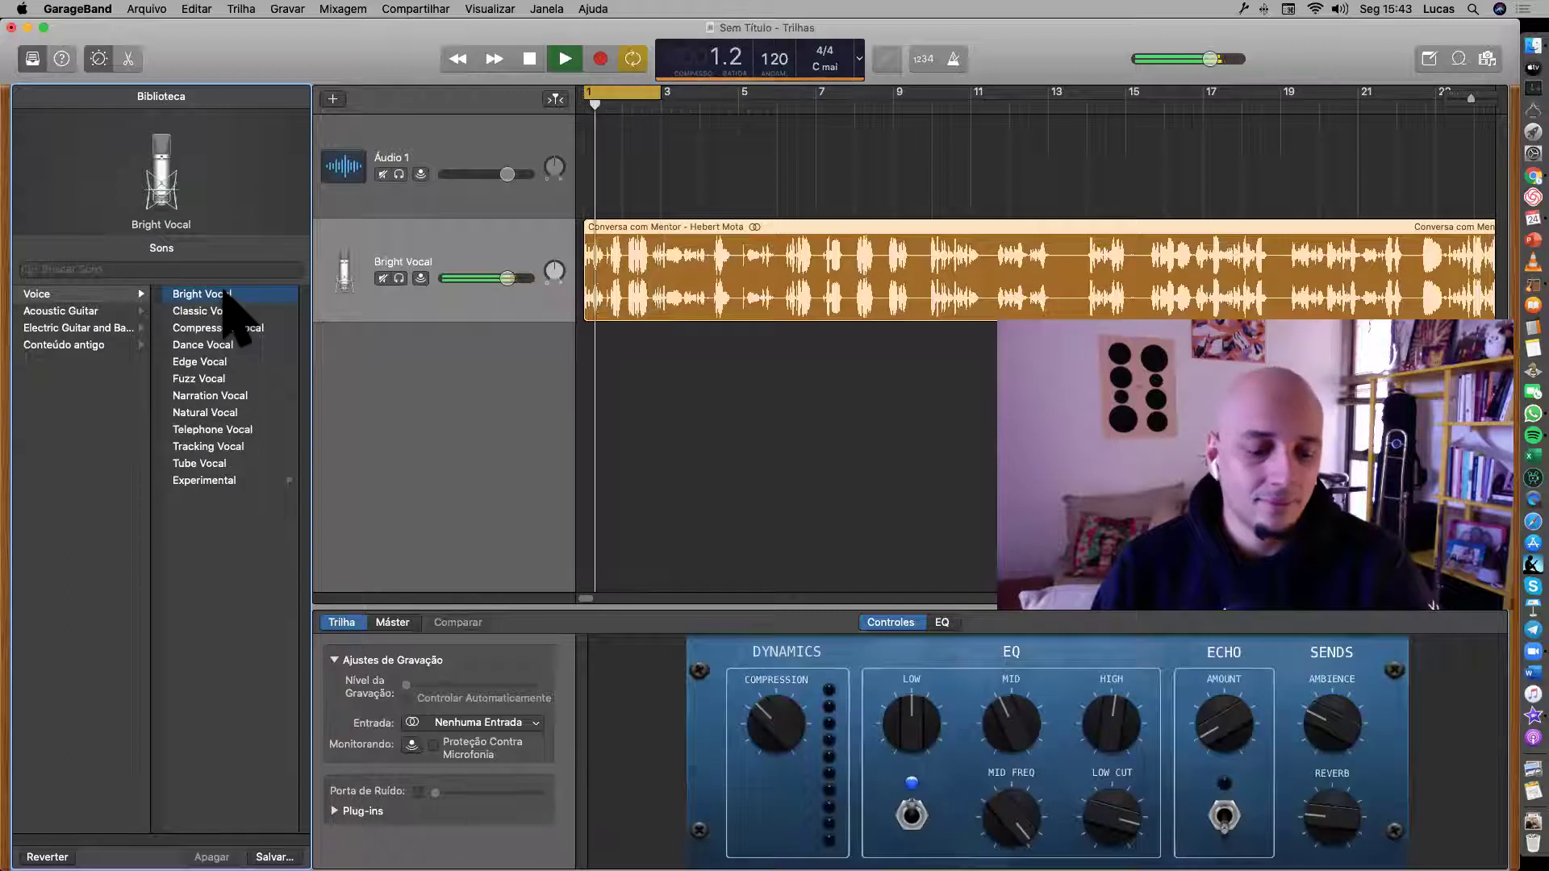
pyautogui.press('super+z')
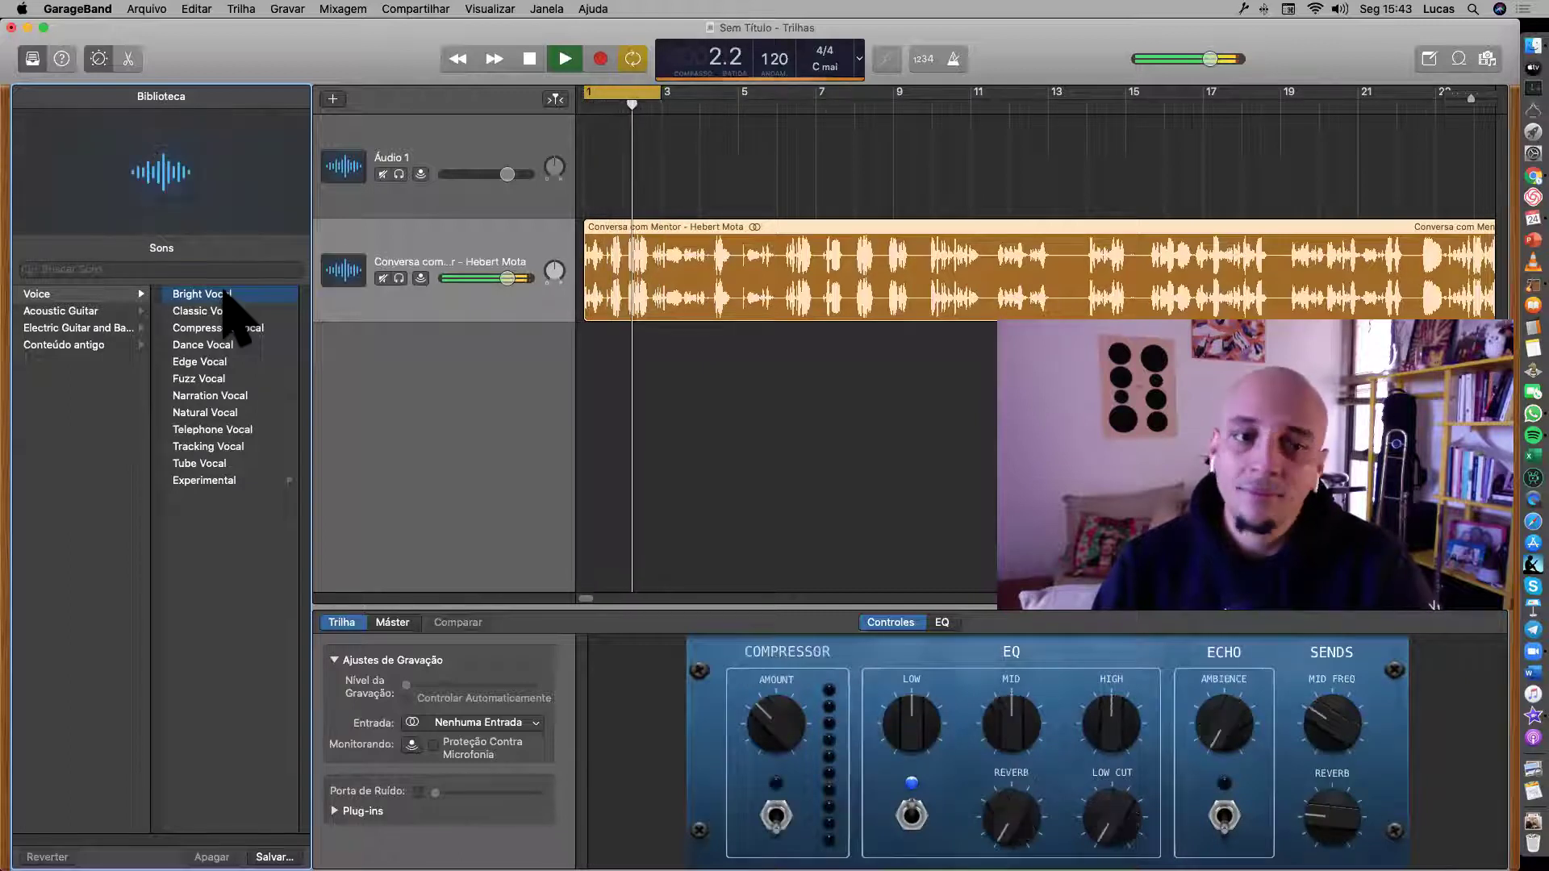
pyautogui.click(216, 310)
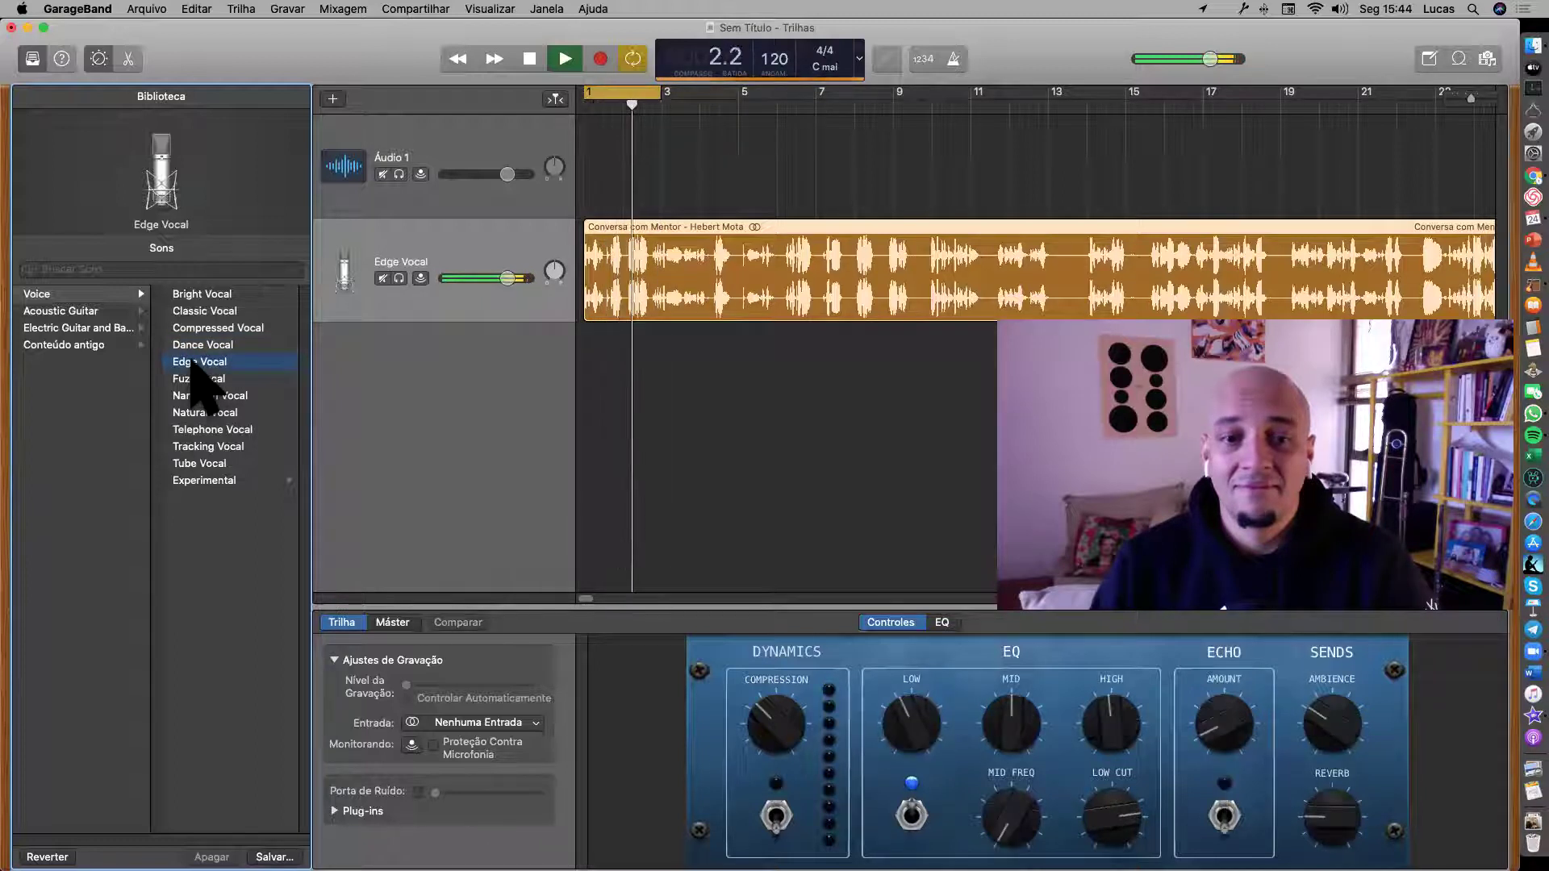
pyautogui.click(203, 378)
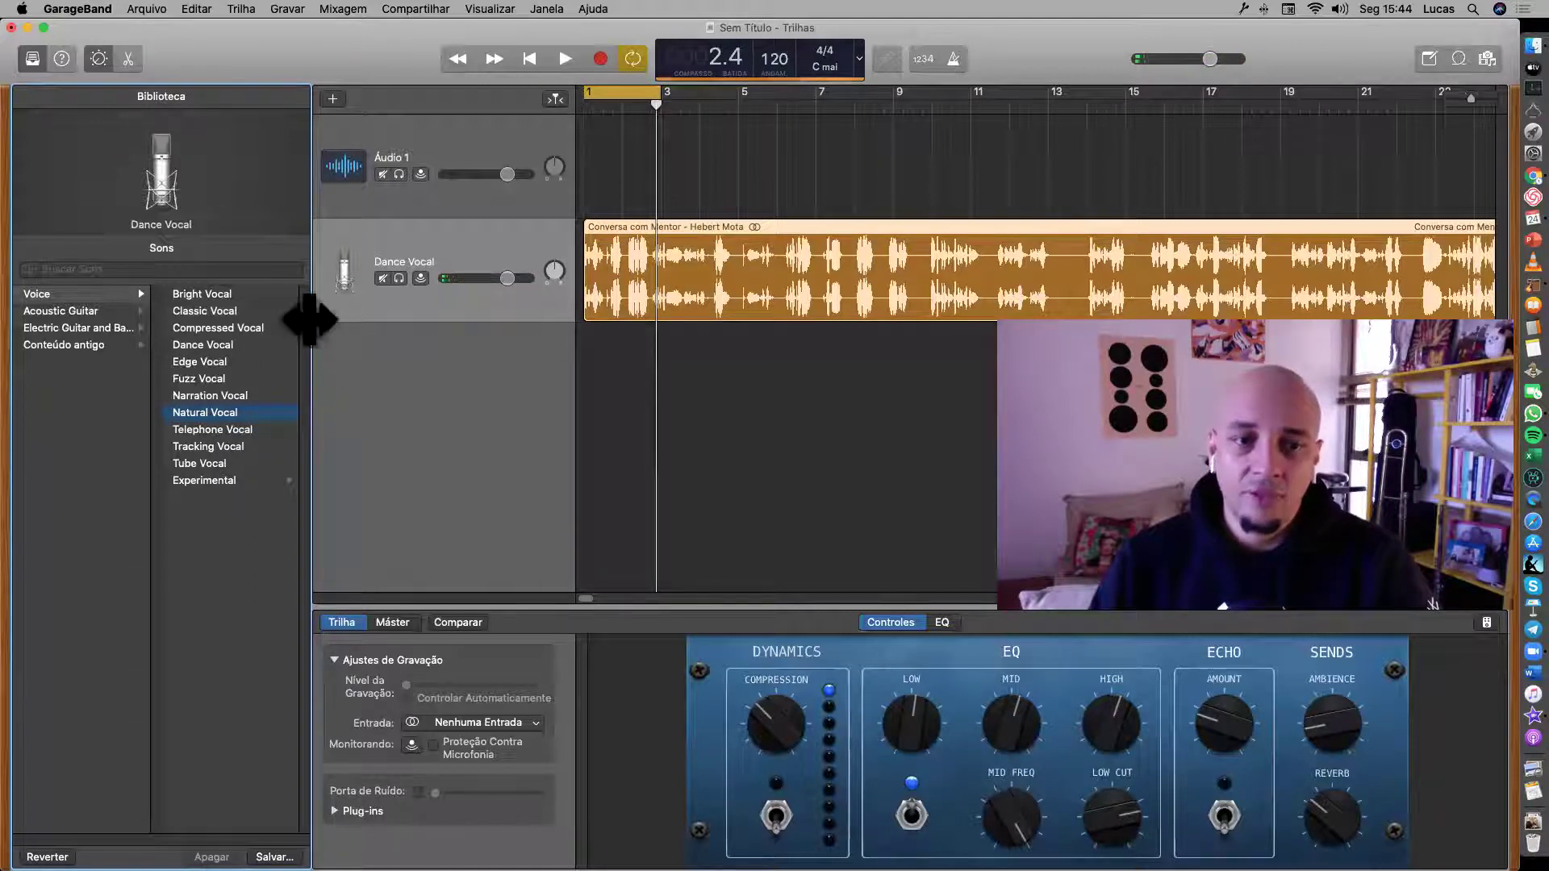
# Review the export-to-disk settings for the song, including the MP3 format and quality, and close them without exporting.
pyautogui.click(436, 9)
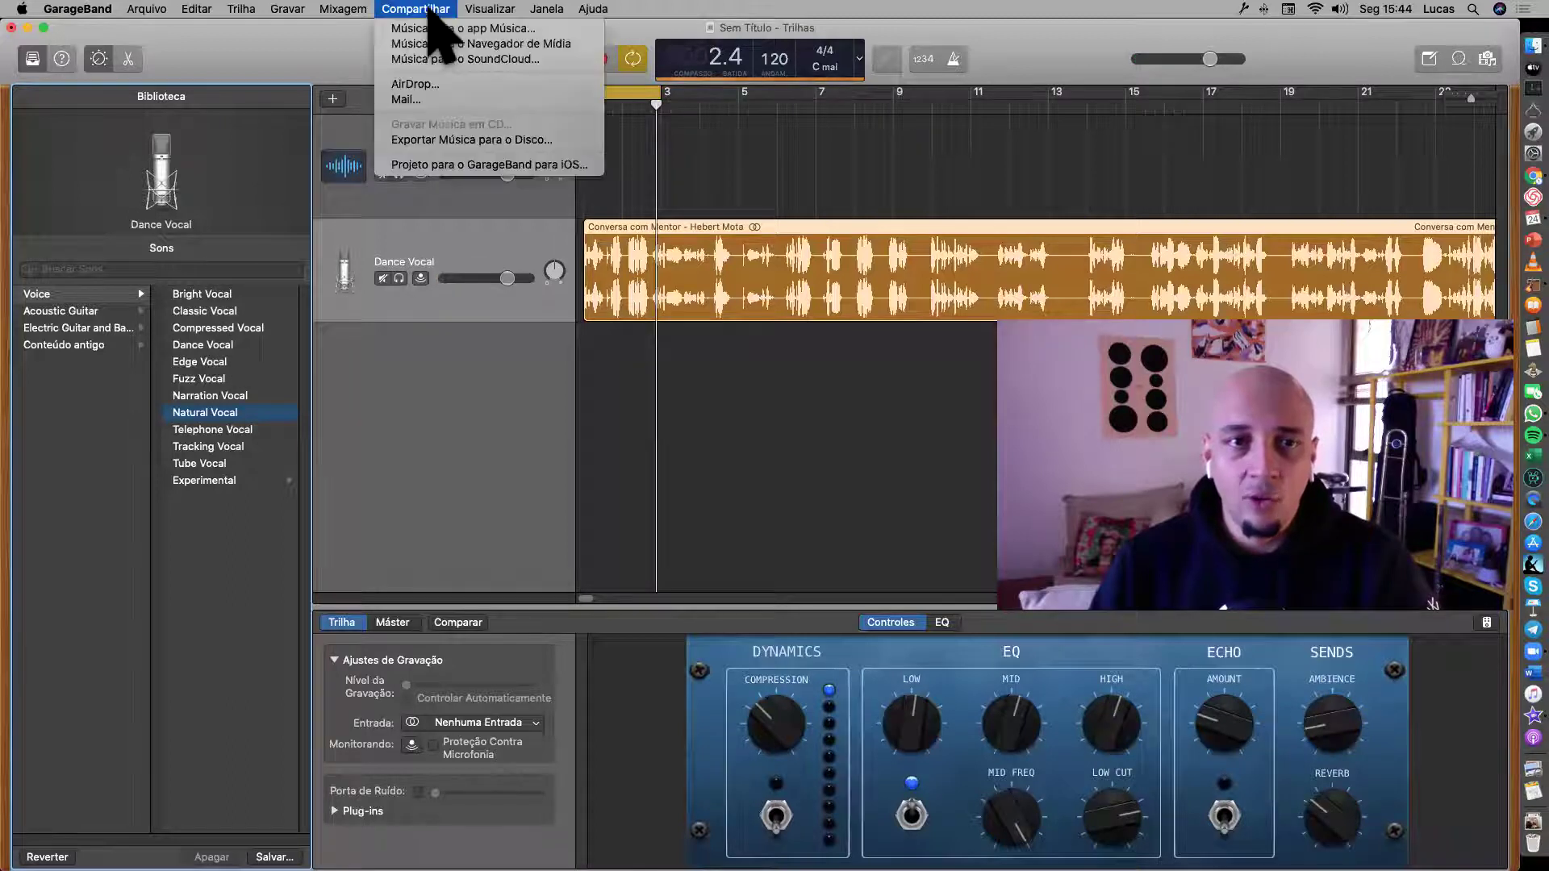
pyautogui.click(472, 140)
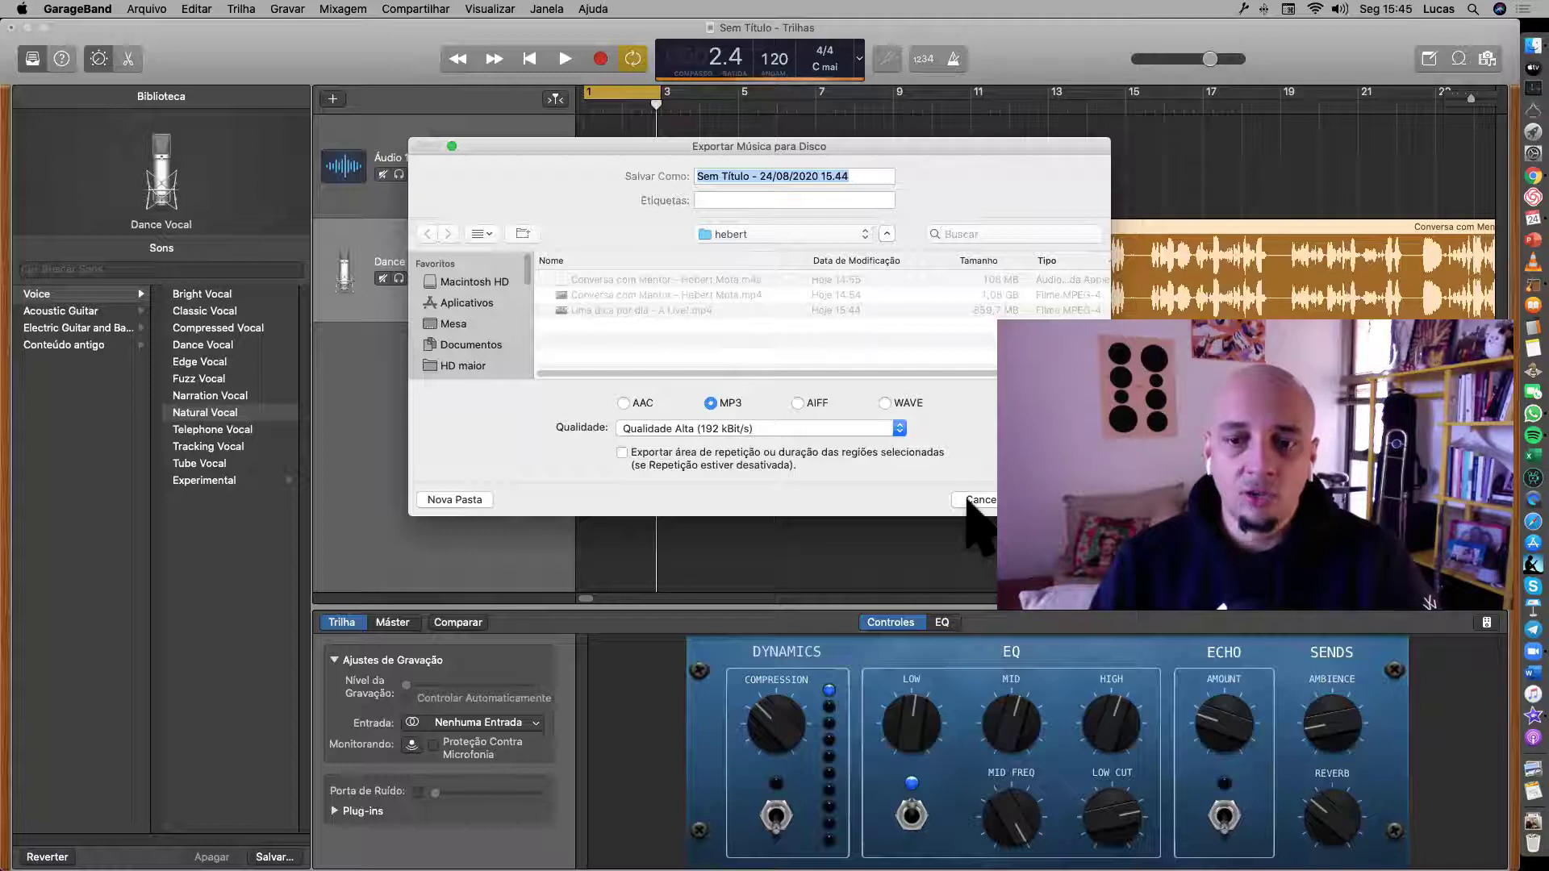
pyautogui.click(974, 500)
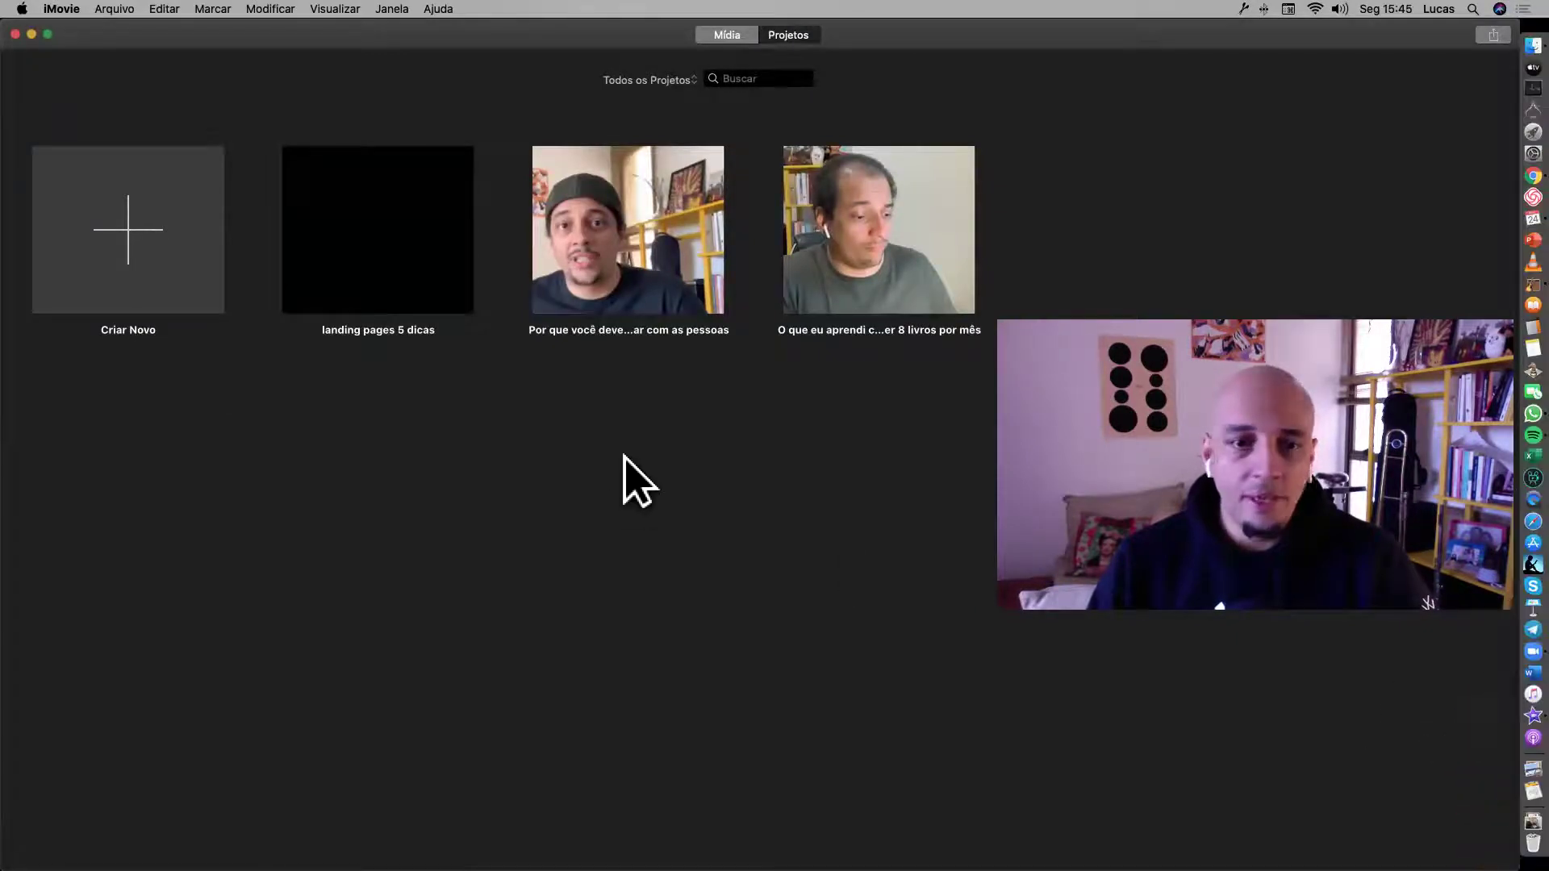
# Switch to iMovie, create a new movie project and open the media import window.
pyautogui.click(137, 248)
pyautogui.click(113, 322)
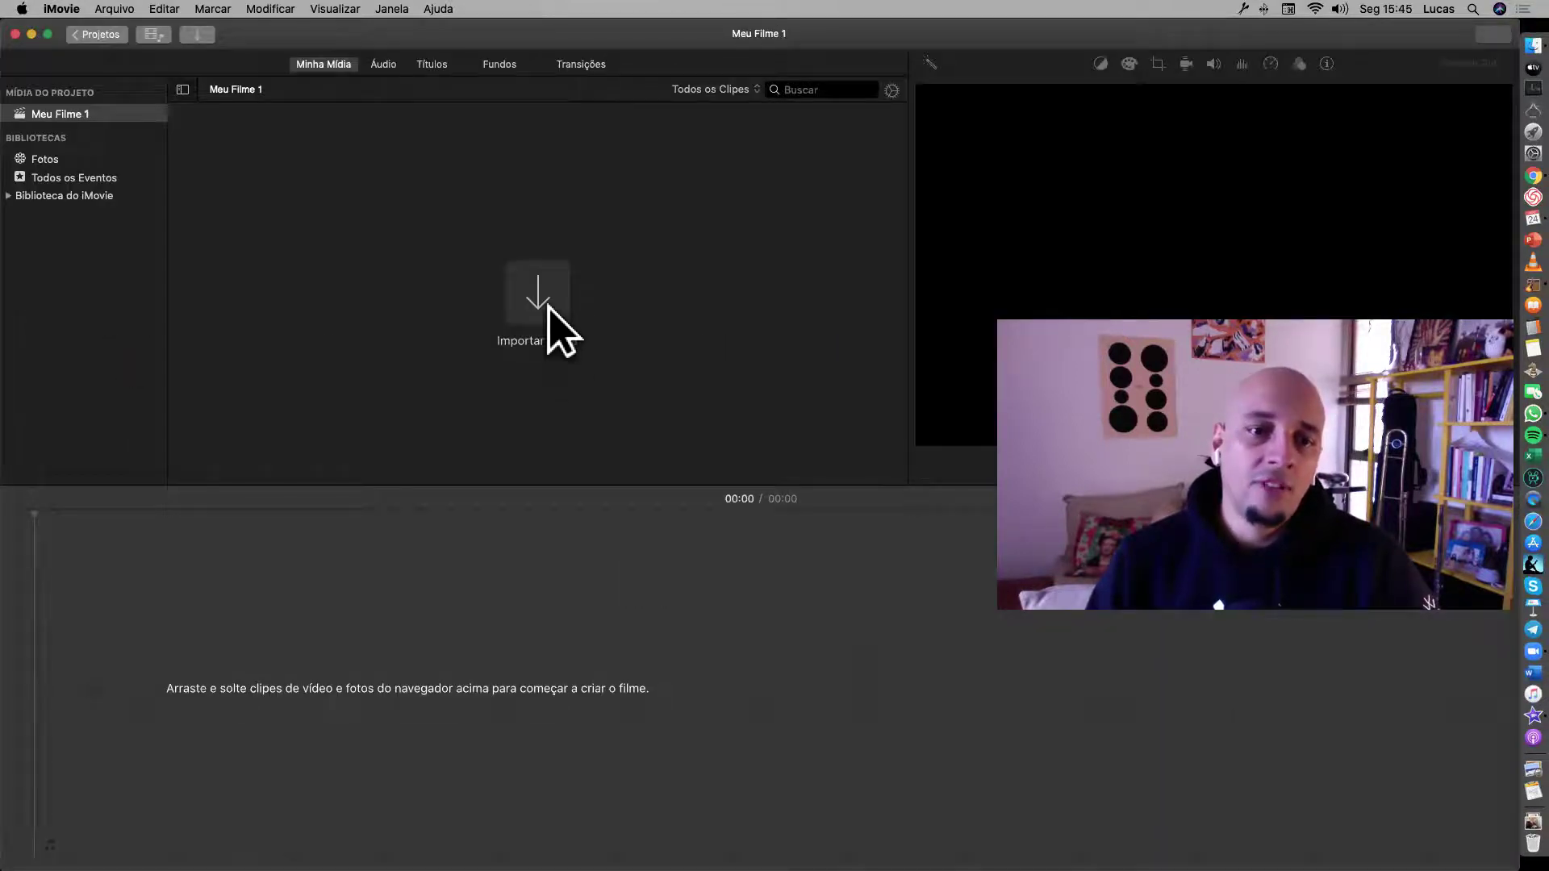
pyautogui.click(548, 307)
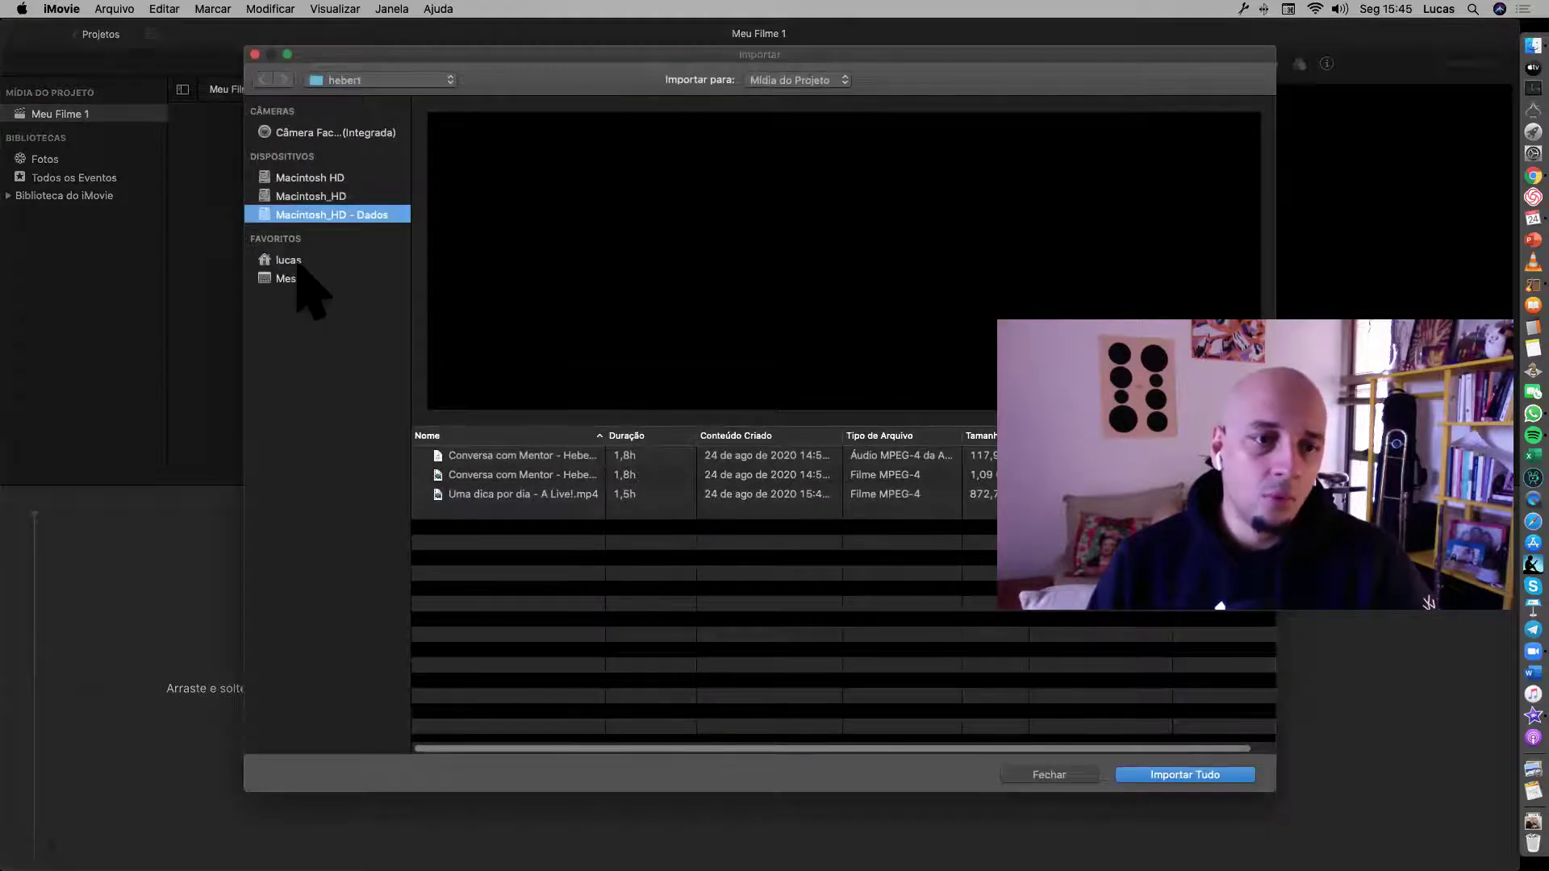
# Browse the Macintosh_HD - Dados drive through HD maior and the Podcast do Carvão ao Diamante folder to the podcast guest's folder.
pyautogui.click(299, 261)
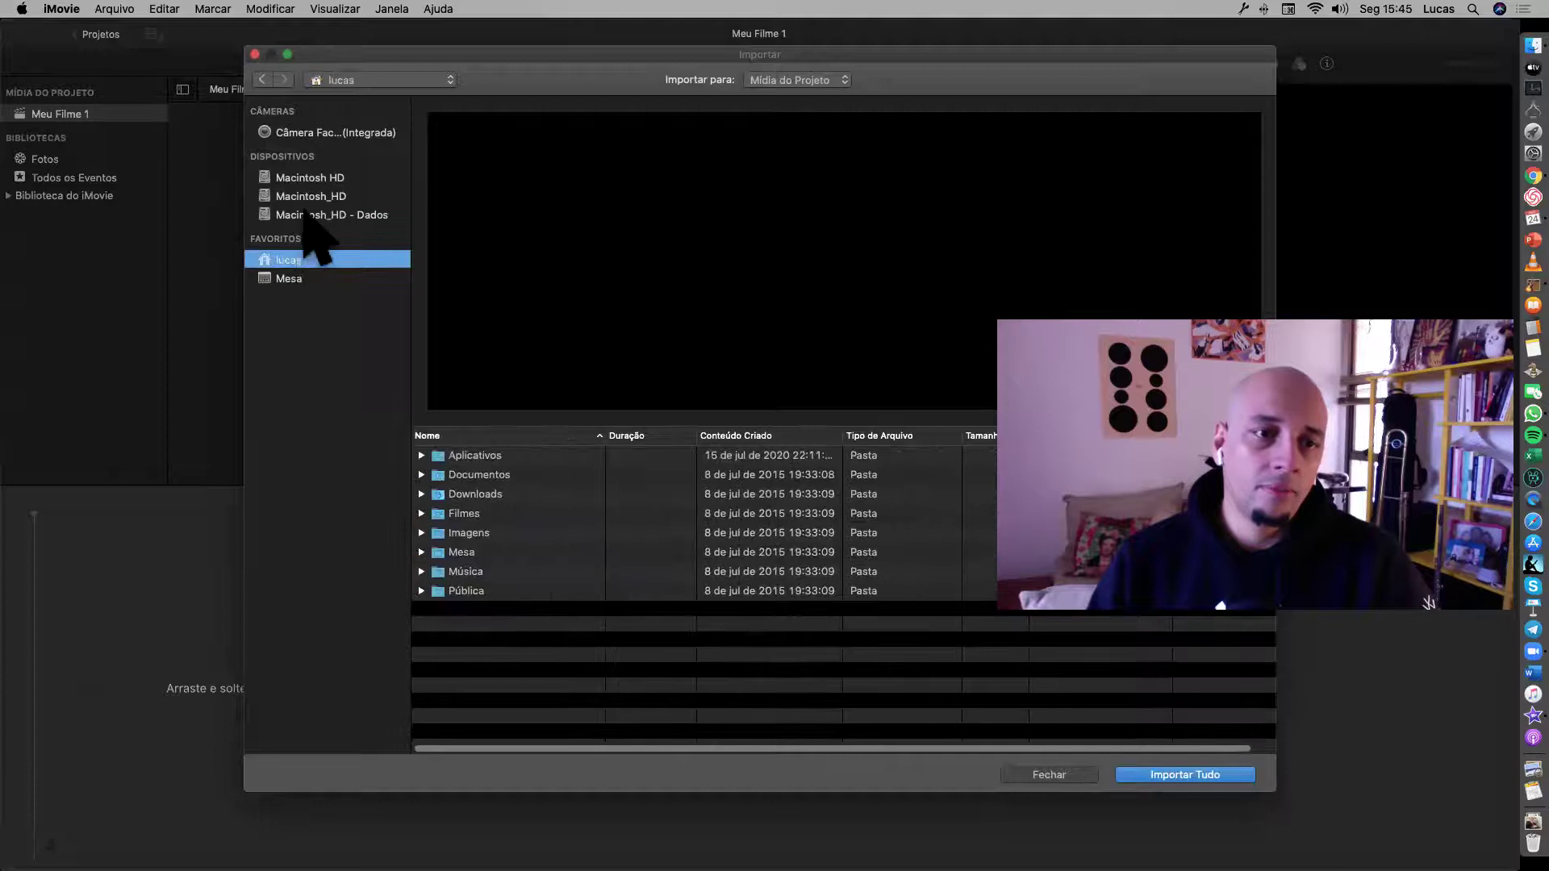
pyautogui.click(307, 214)
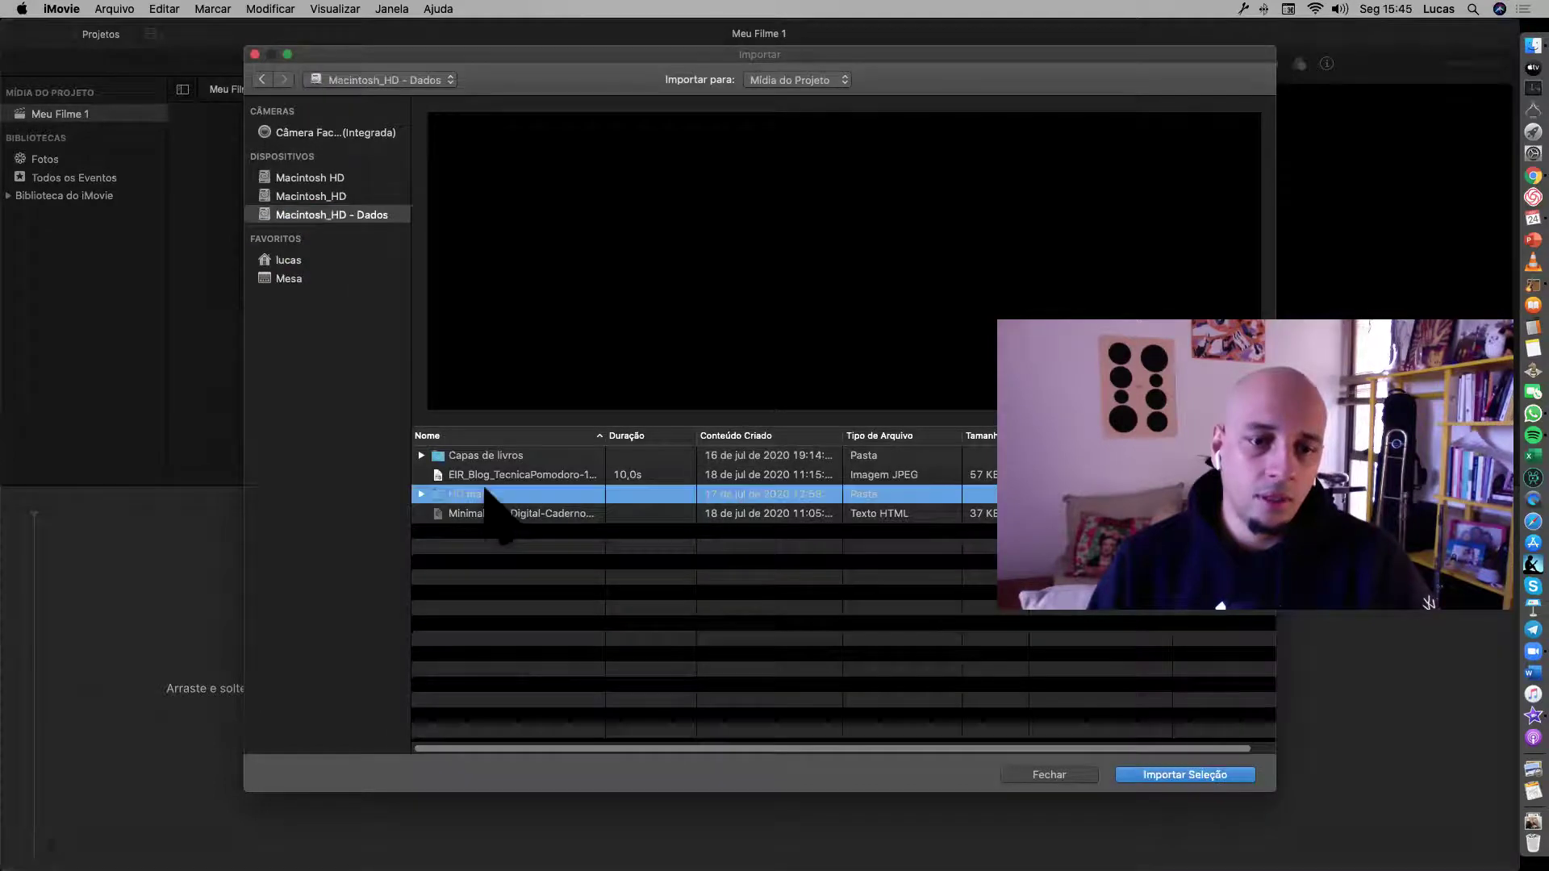
pyautogui.doubleClick(486, 496)
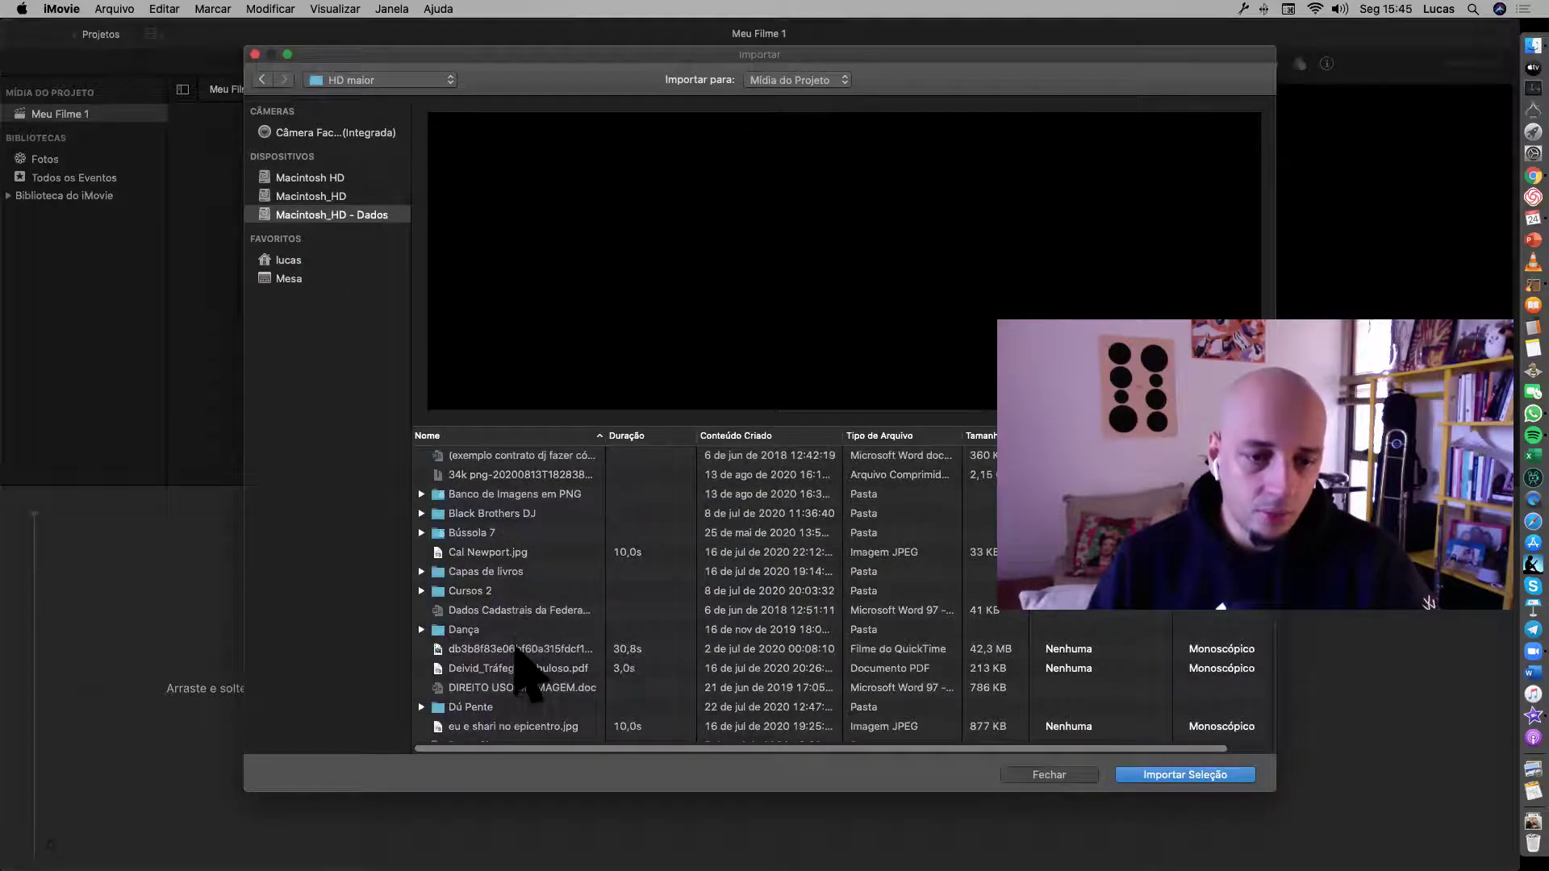
pyautogui.scroll(-5, 520, 617)
pyautogui.scroll(-6, 529, 632)
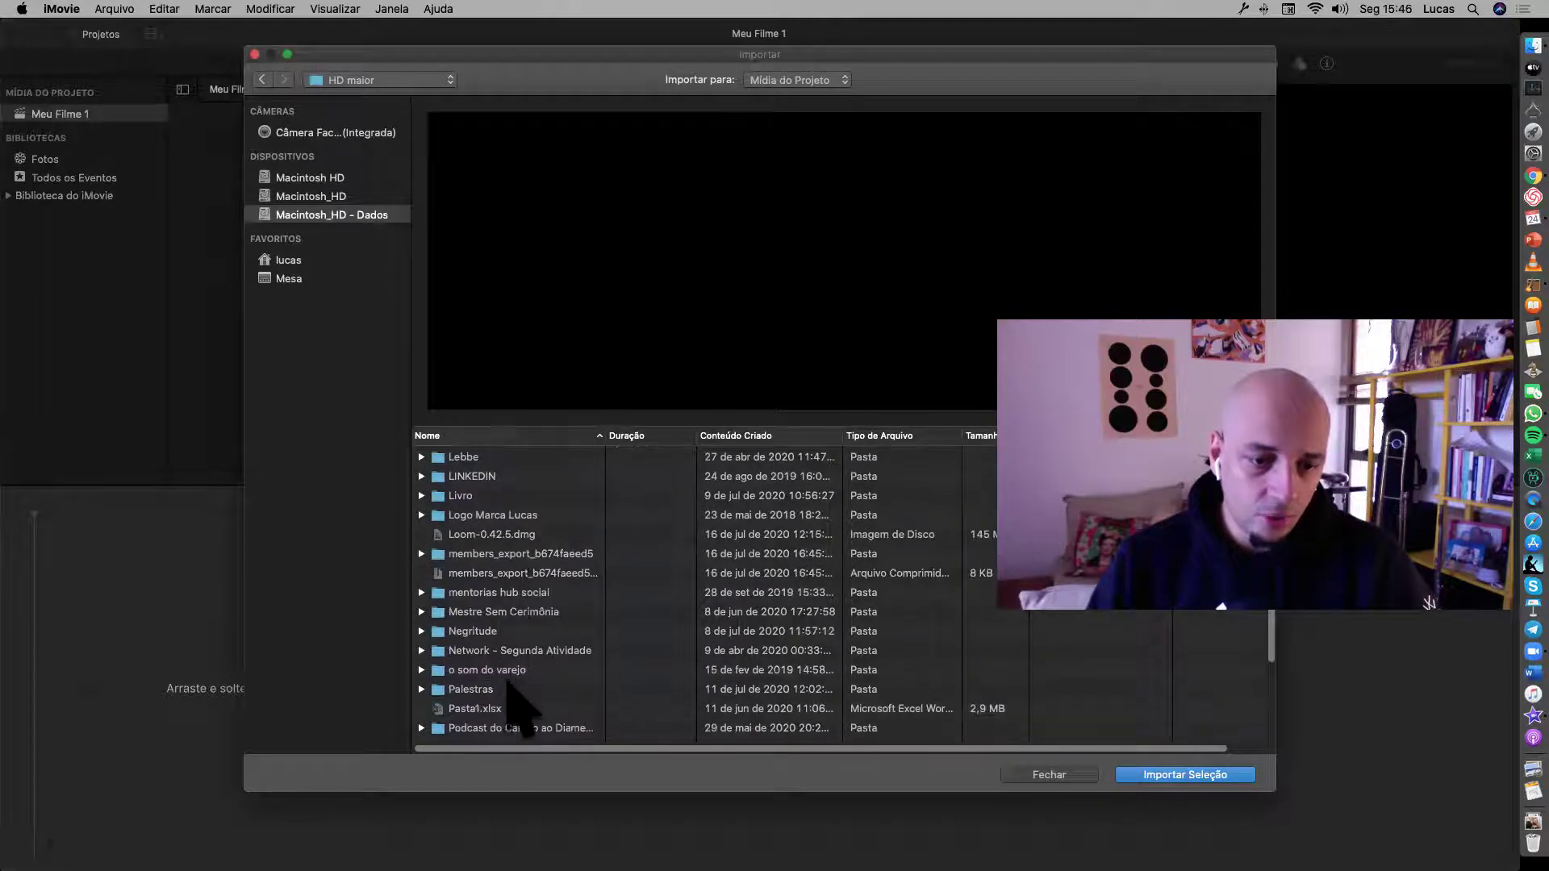
pyautogui.doubleClick(516, 728)
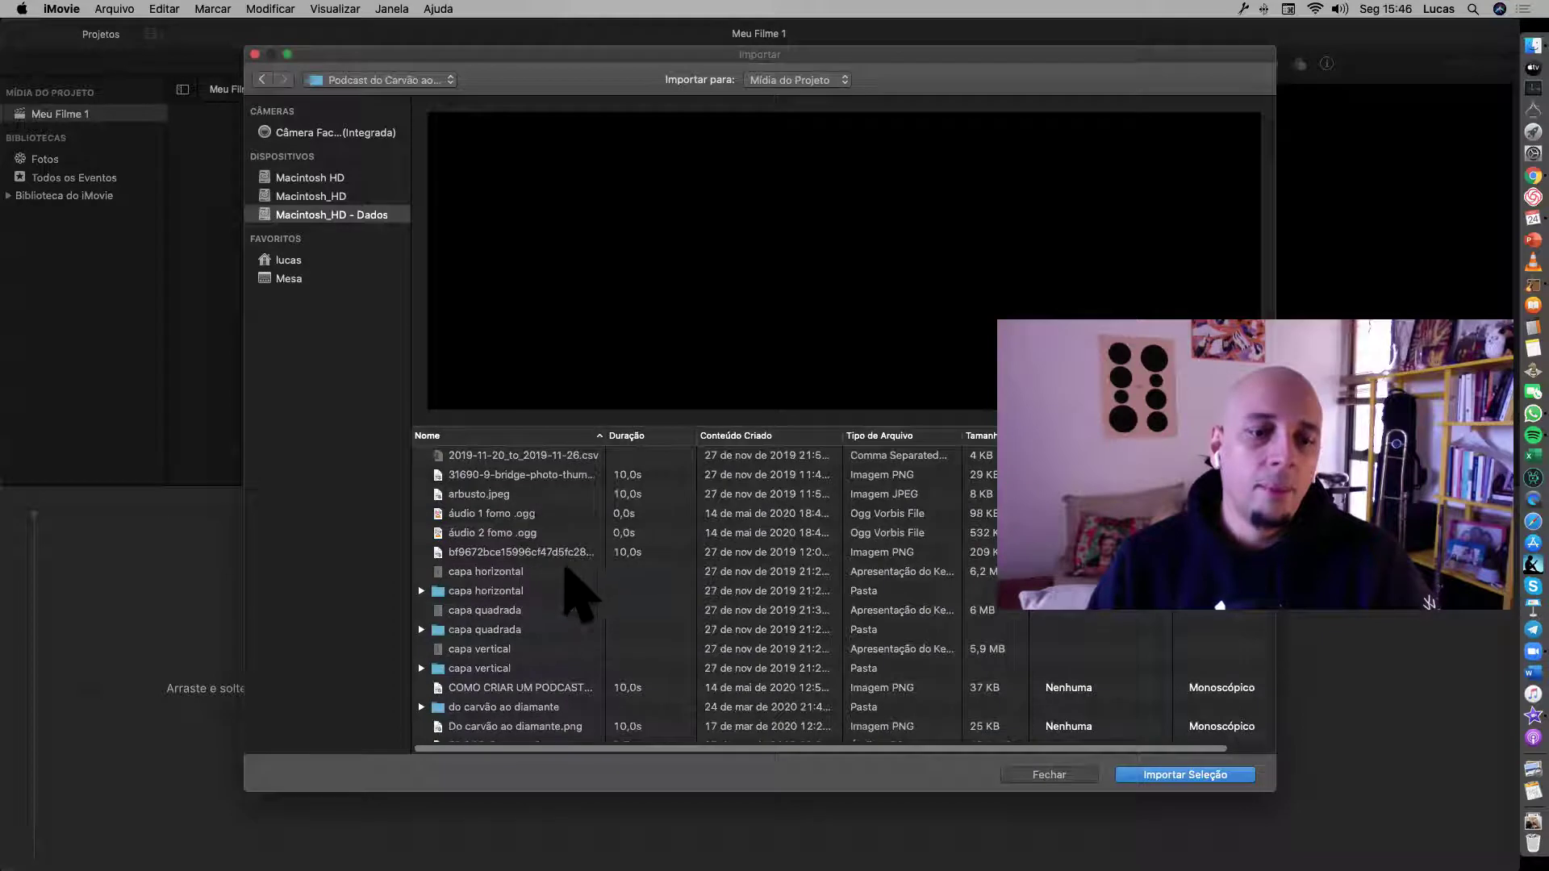
pyautogui.scroll(-3, 564, 557)
pyautogui.scroll(-4, 567, 528)
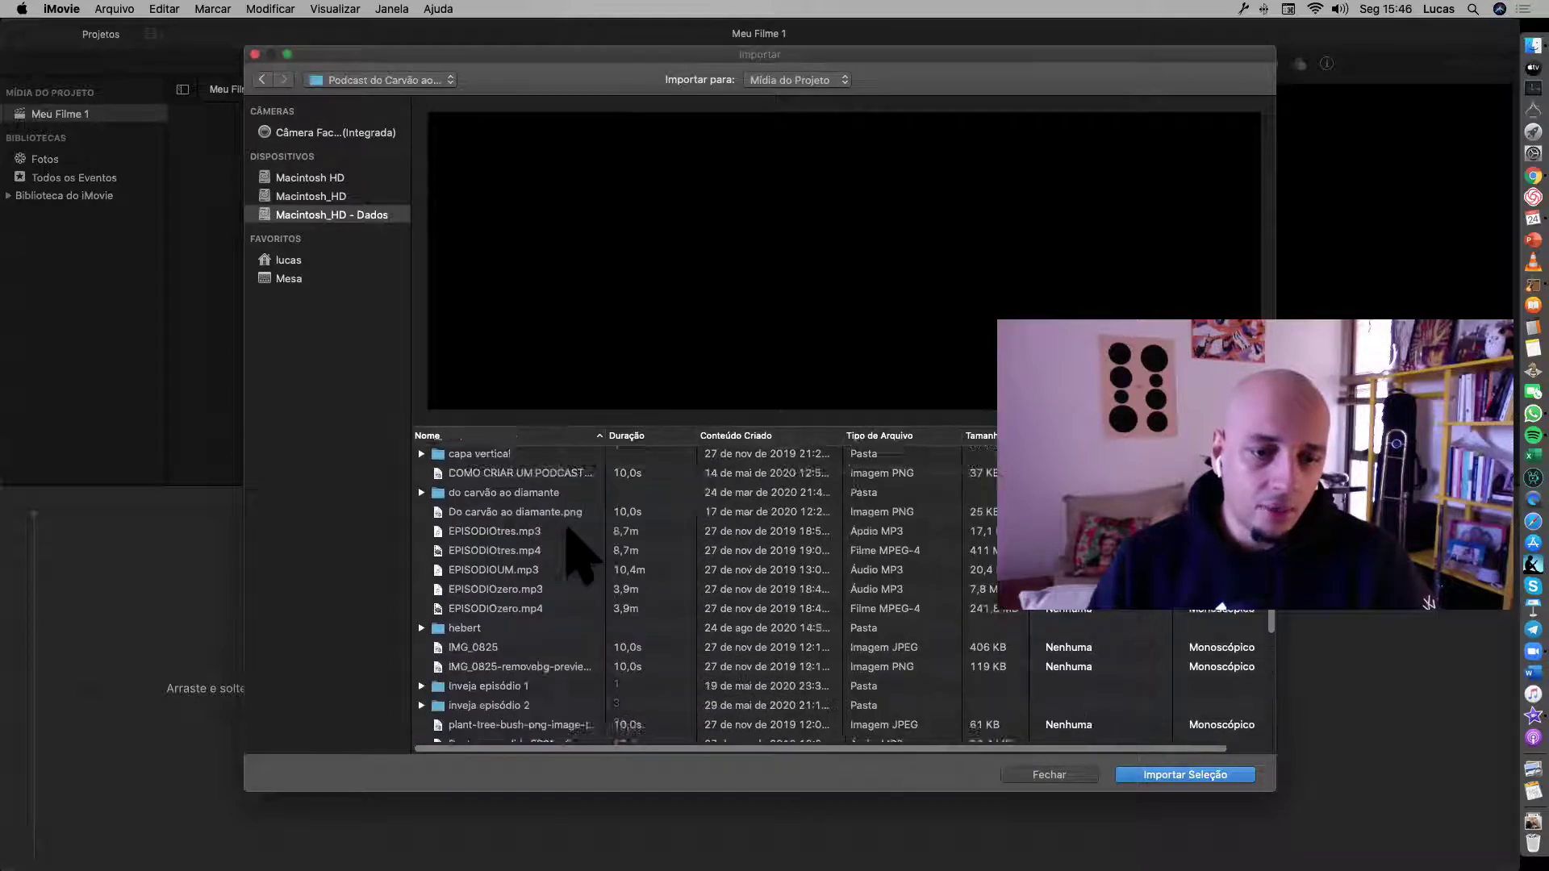
pyautogui.doubleClick(517, 601)
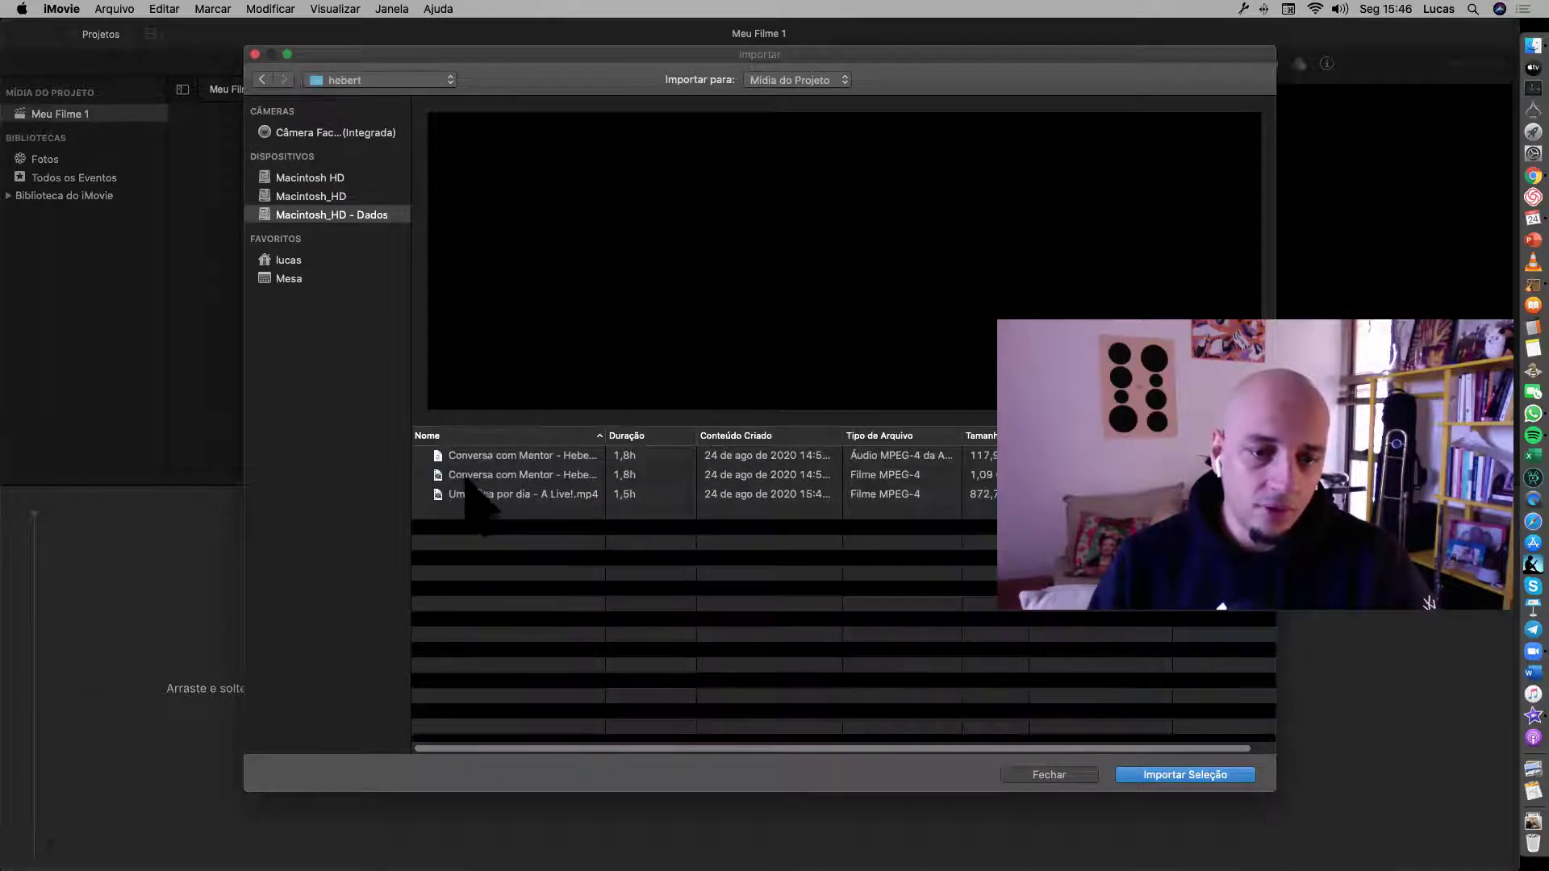
# Import the "Conversa com Mentor" MP4 video and add the conversation clip to the timeline.
pyautogui.click(527, 492)
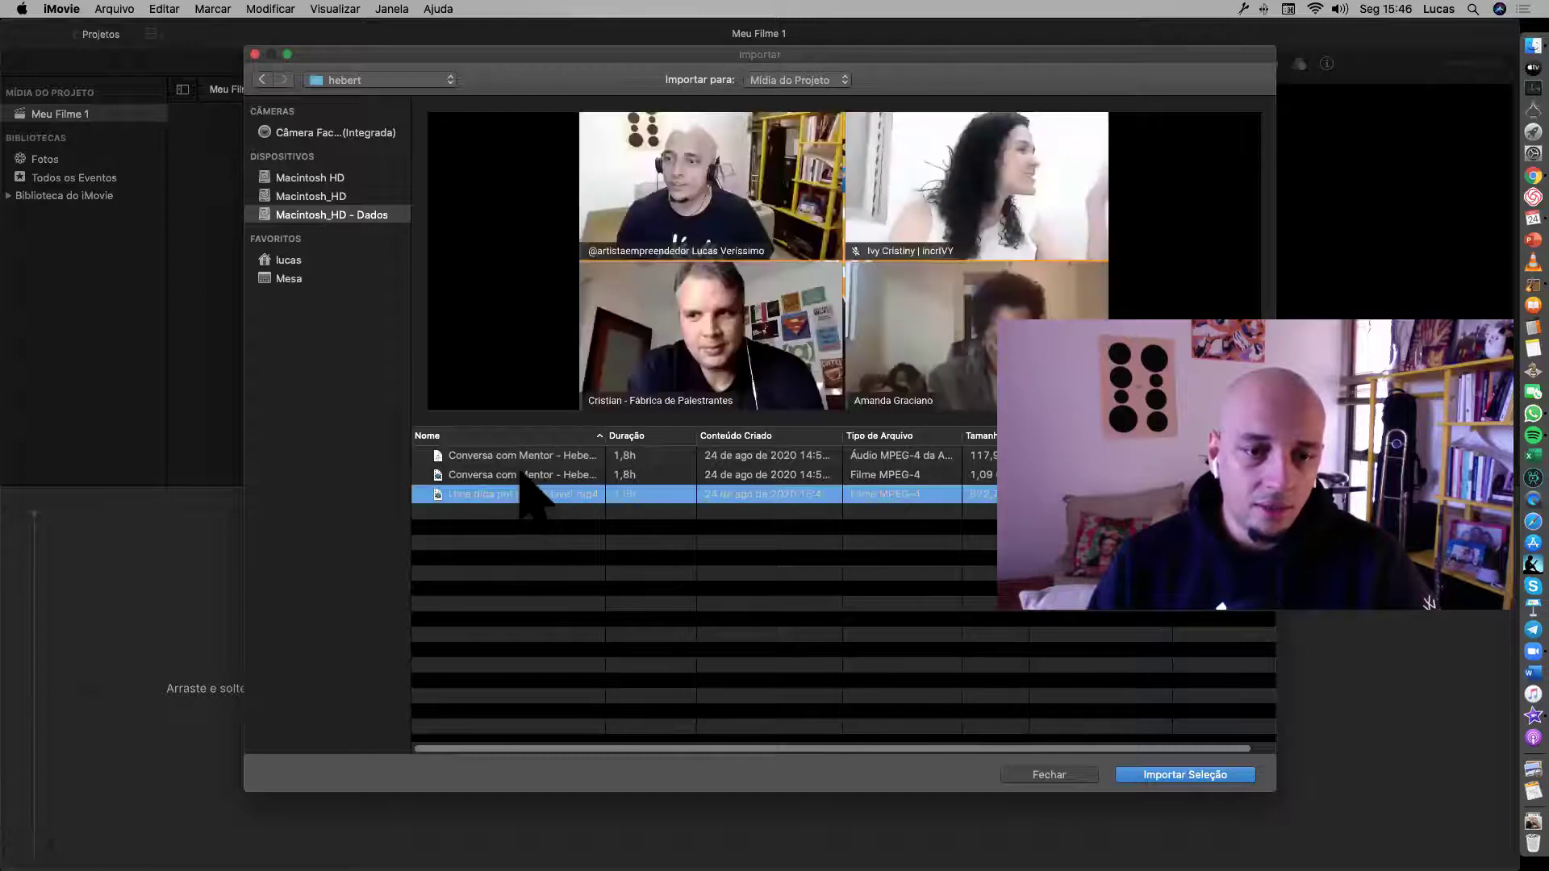
pyautogui.click(526, 475)
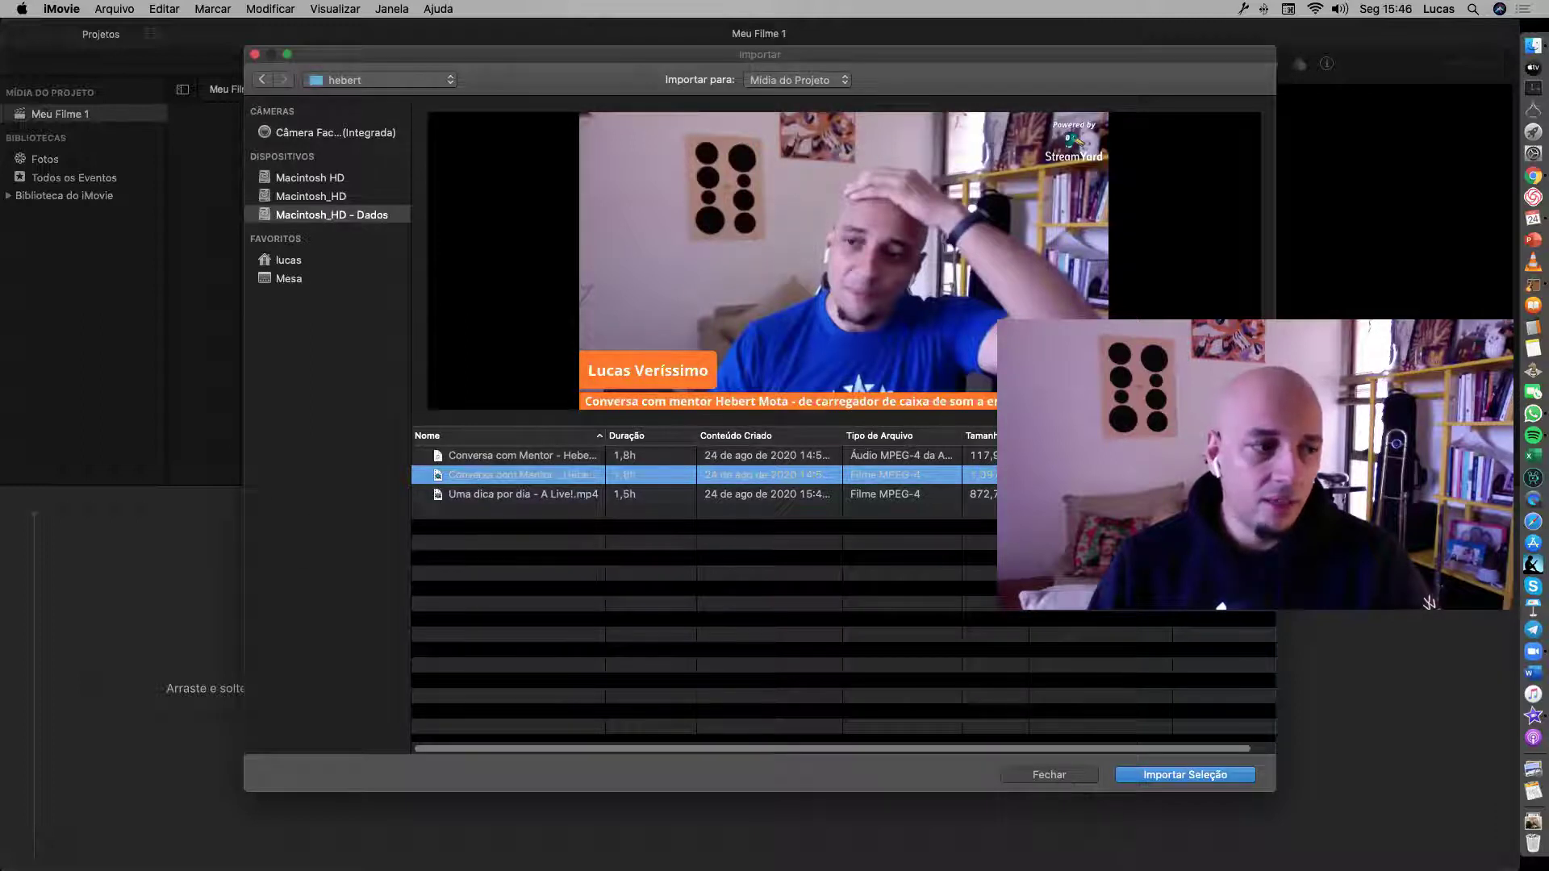
pyautogui.press('Return')
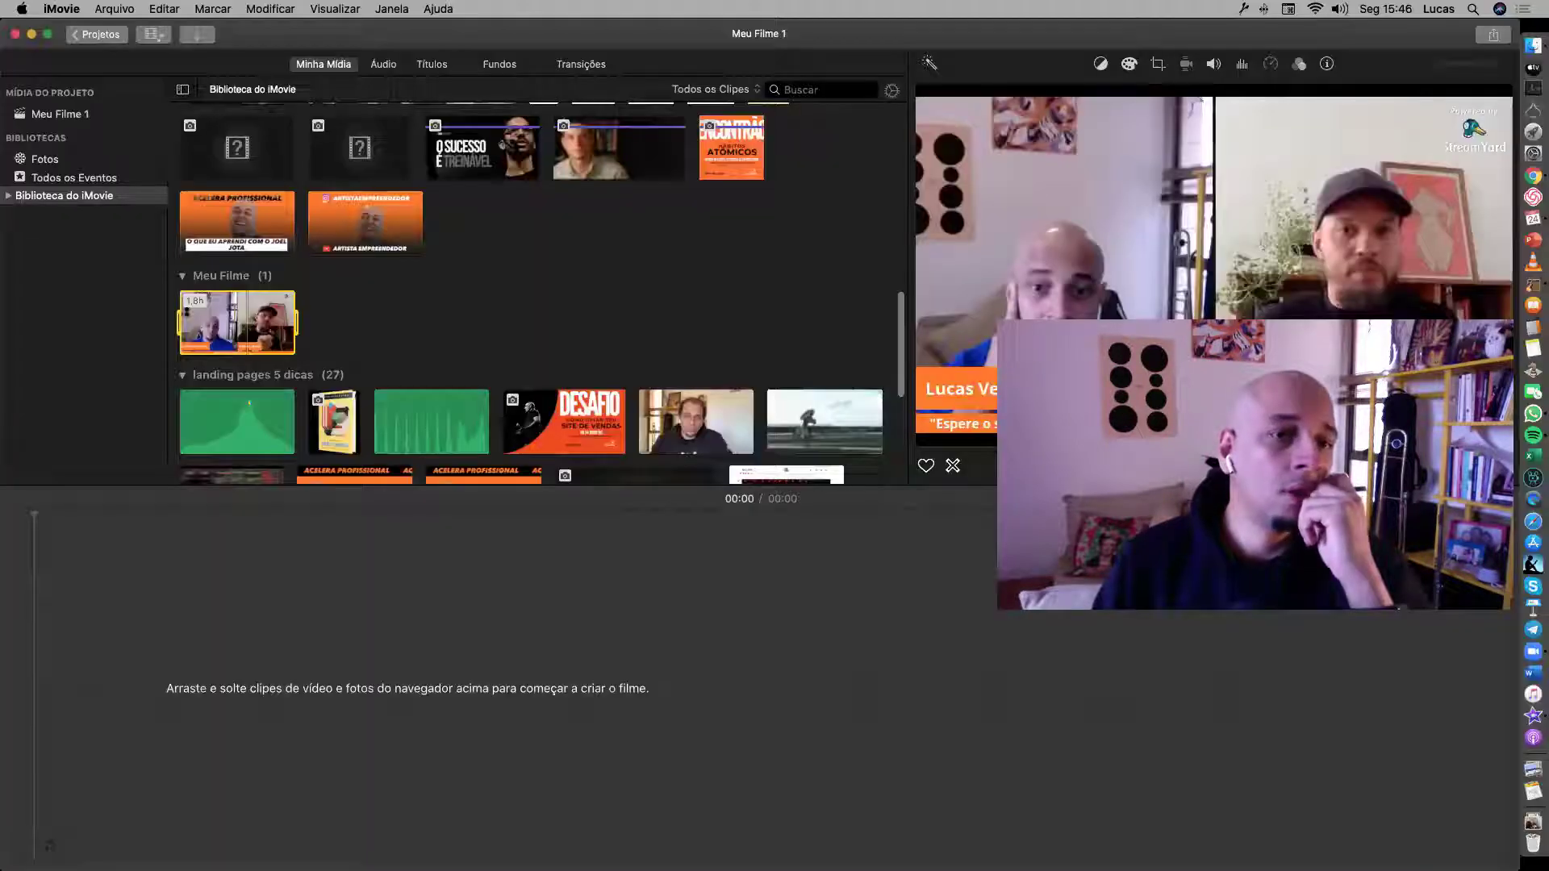
pyautogui.moveTo(228, 331); pyautogui.dragTo(183, 674)
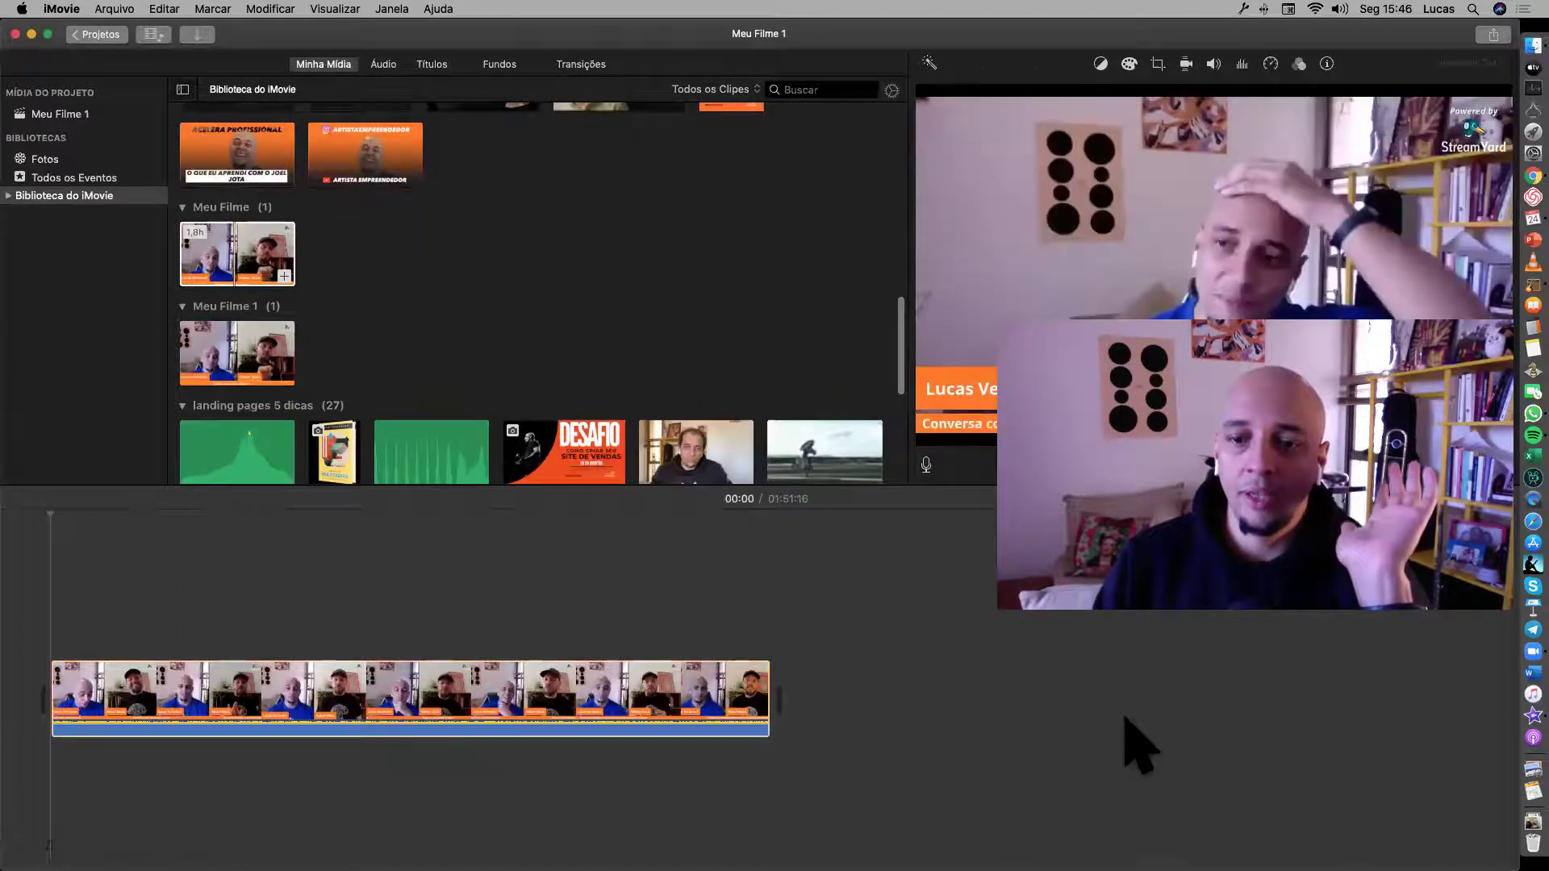
# Split the conversation clip about 3 seconds from its start and delete everything after the cut.
pyautogui.click(190, 681)
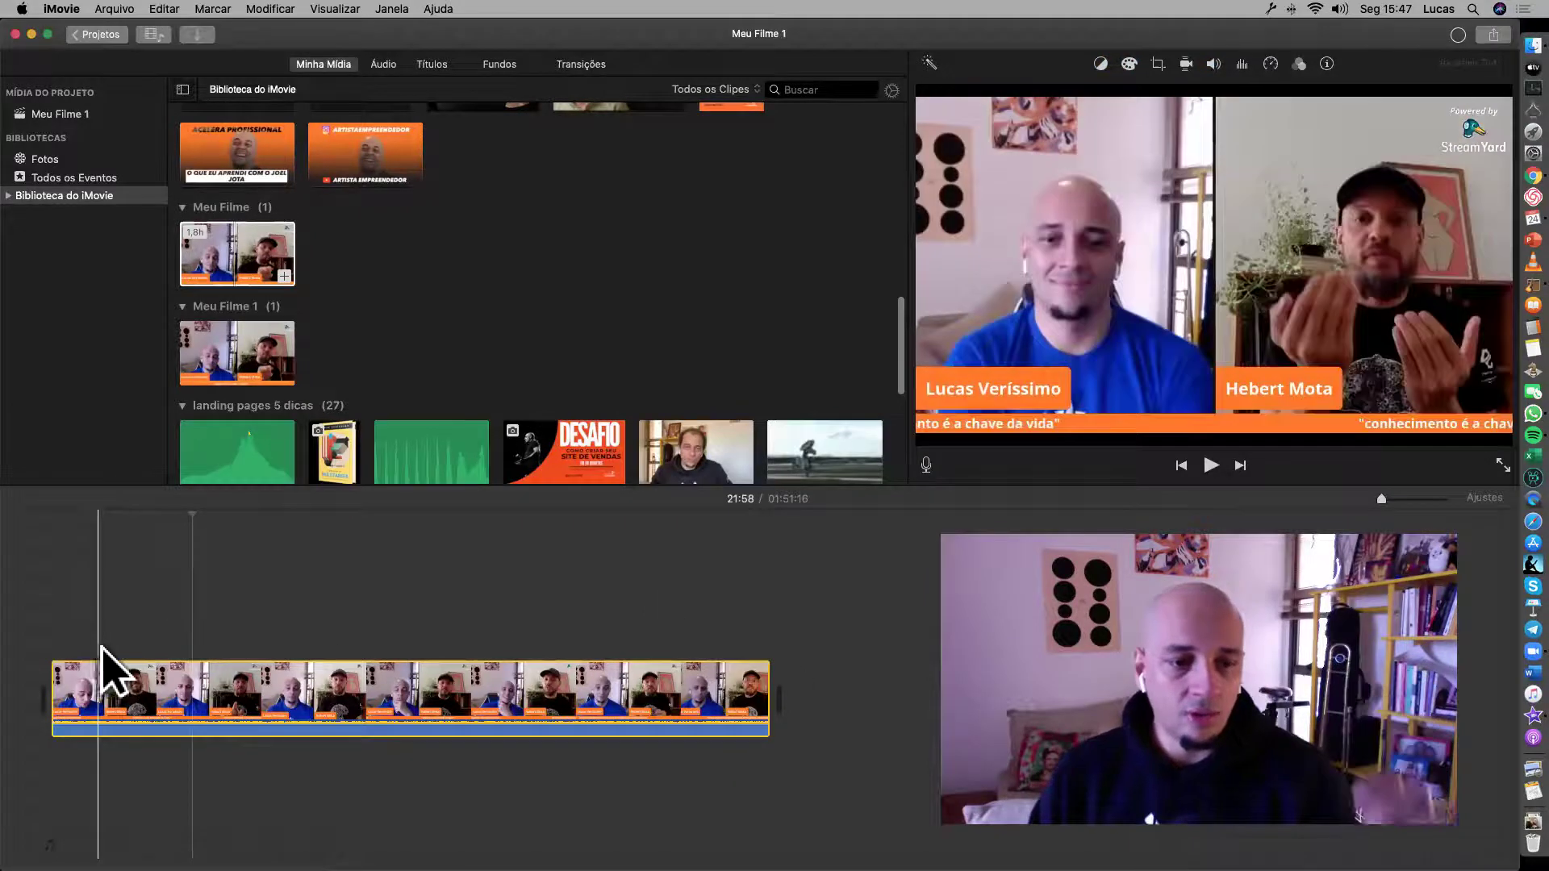
pyautogui.moveTo(1381, 500); pyautogui.dragTo(1460, 498)
pyautogui.click(1481, 498)
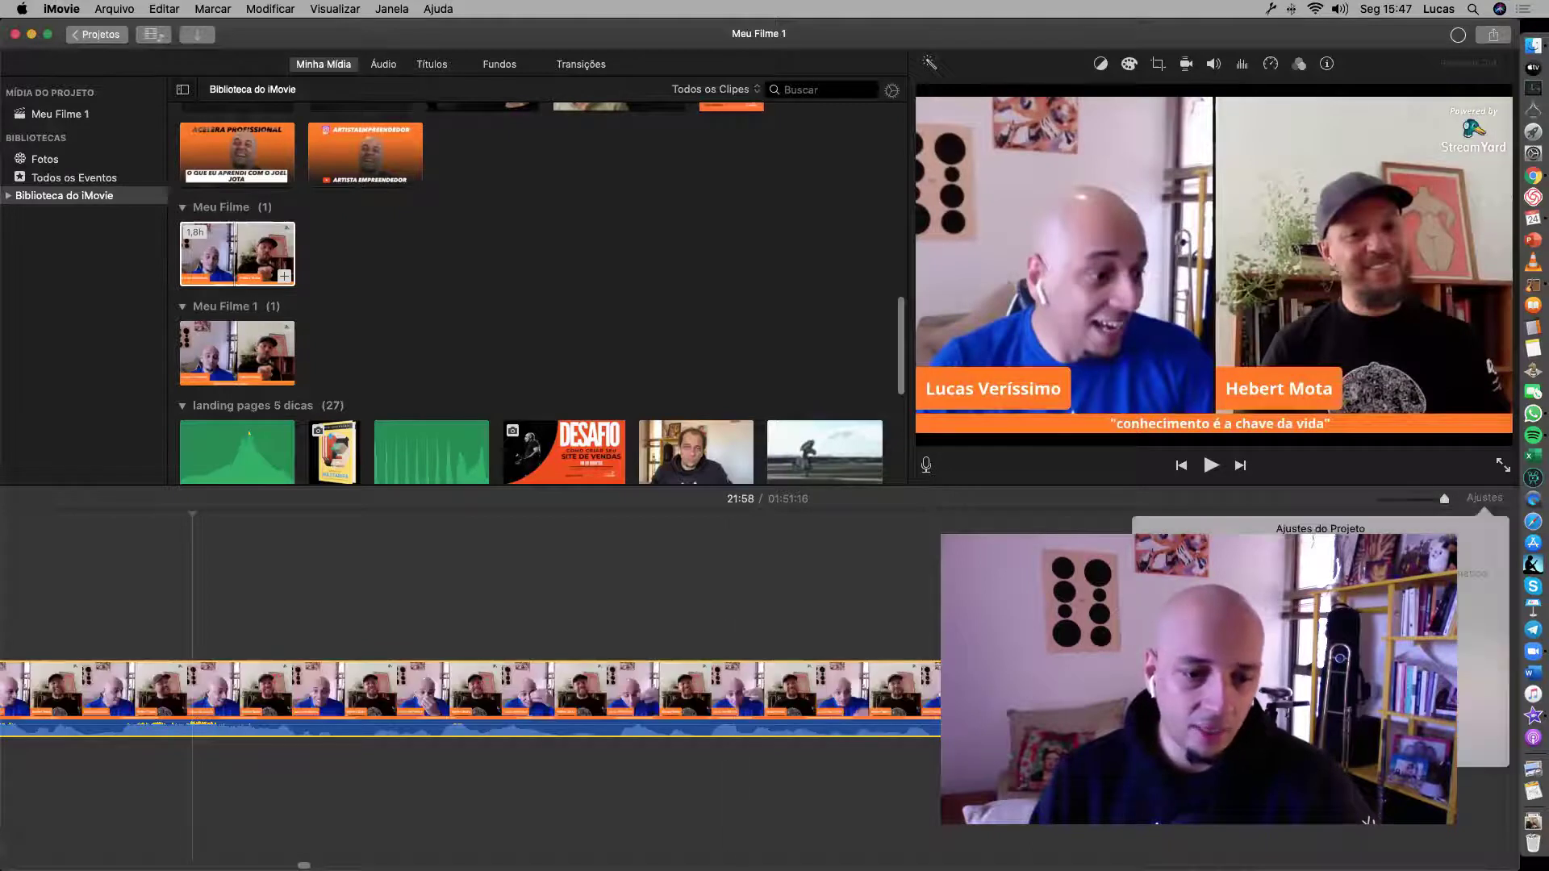
pyautogui.press('Escape')
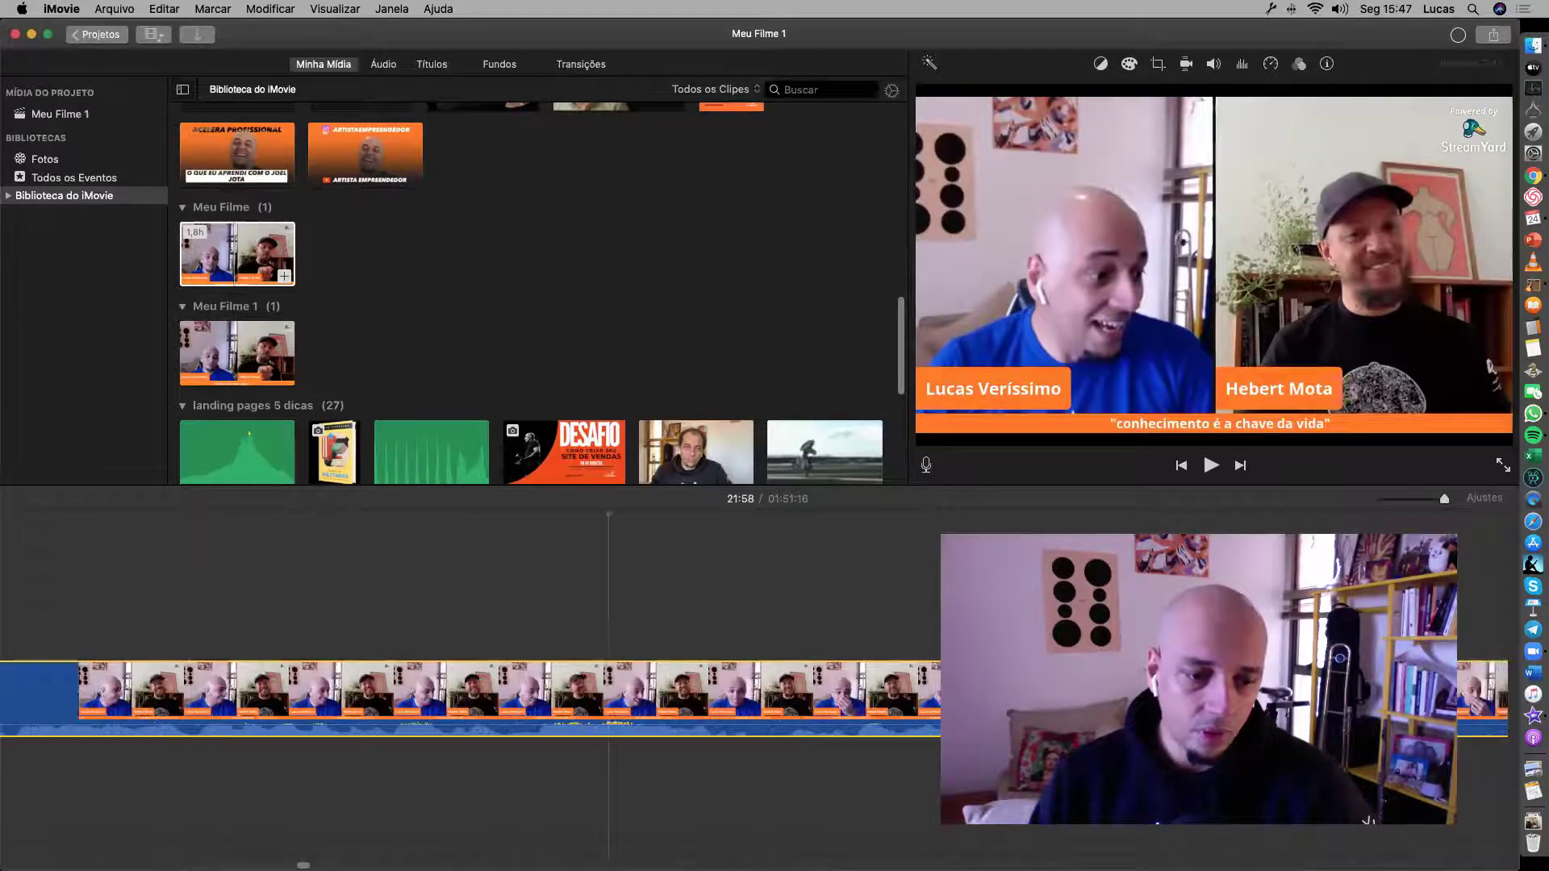
pyautogui.press('\\')
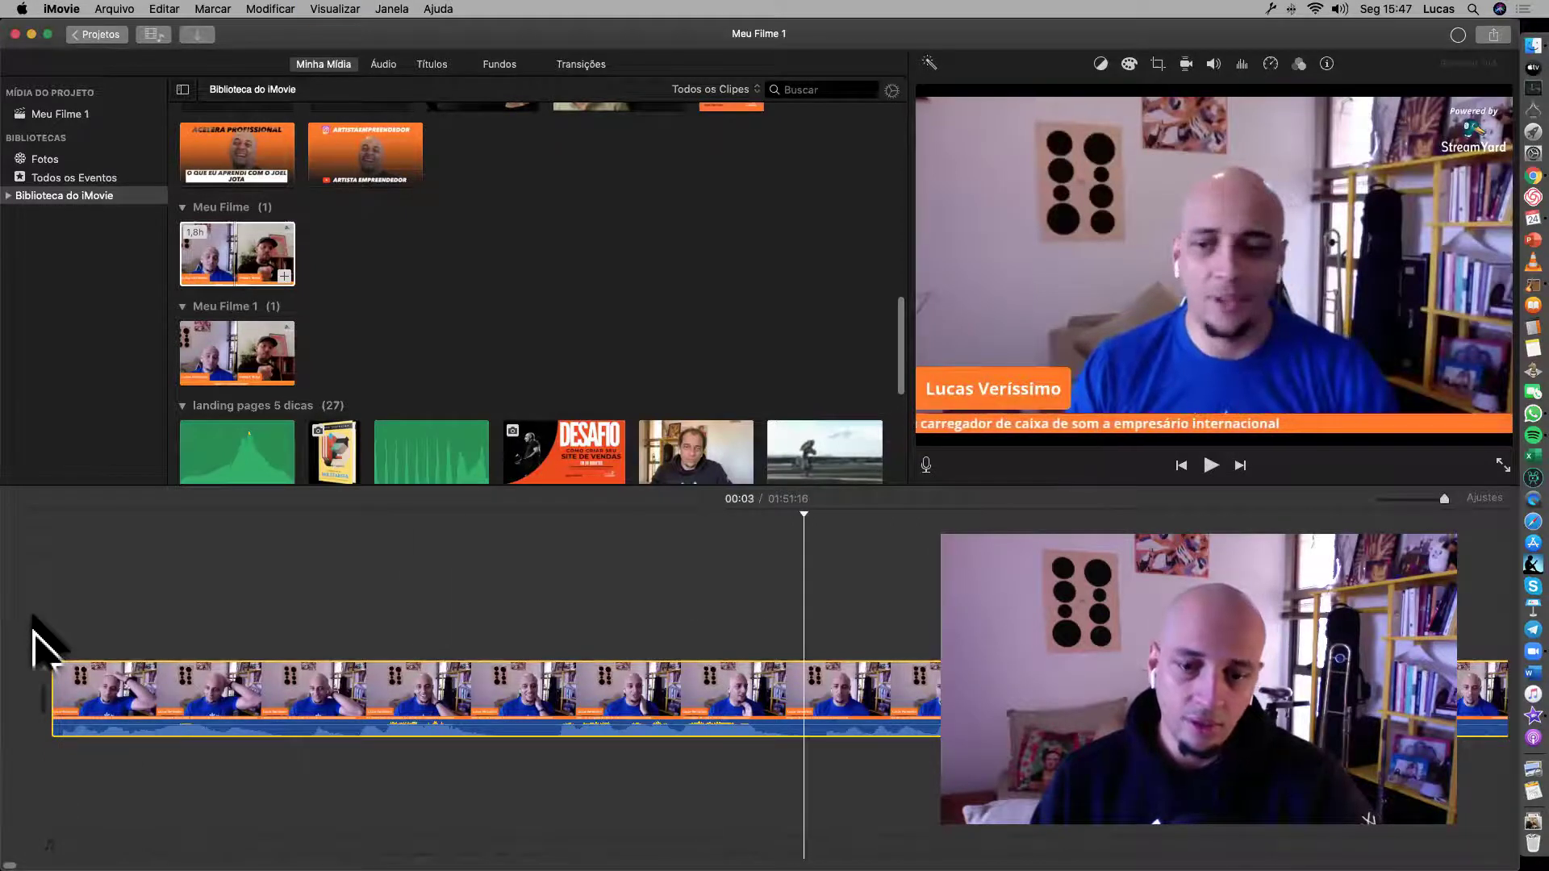
pyautogui.click(811, 674)
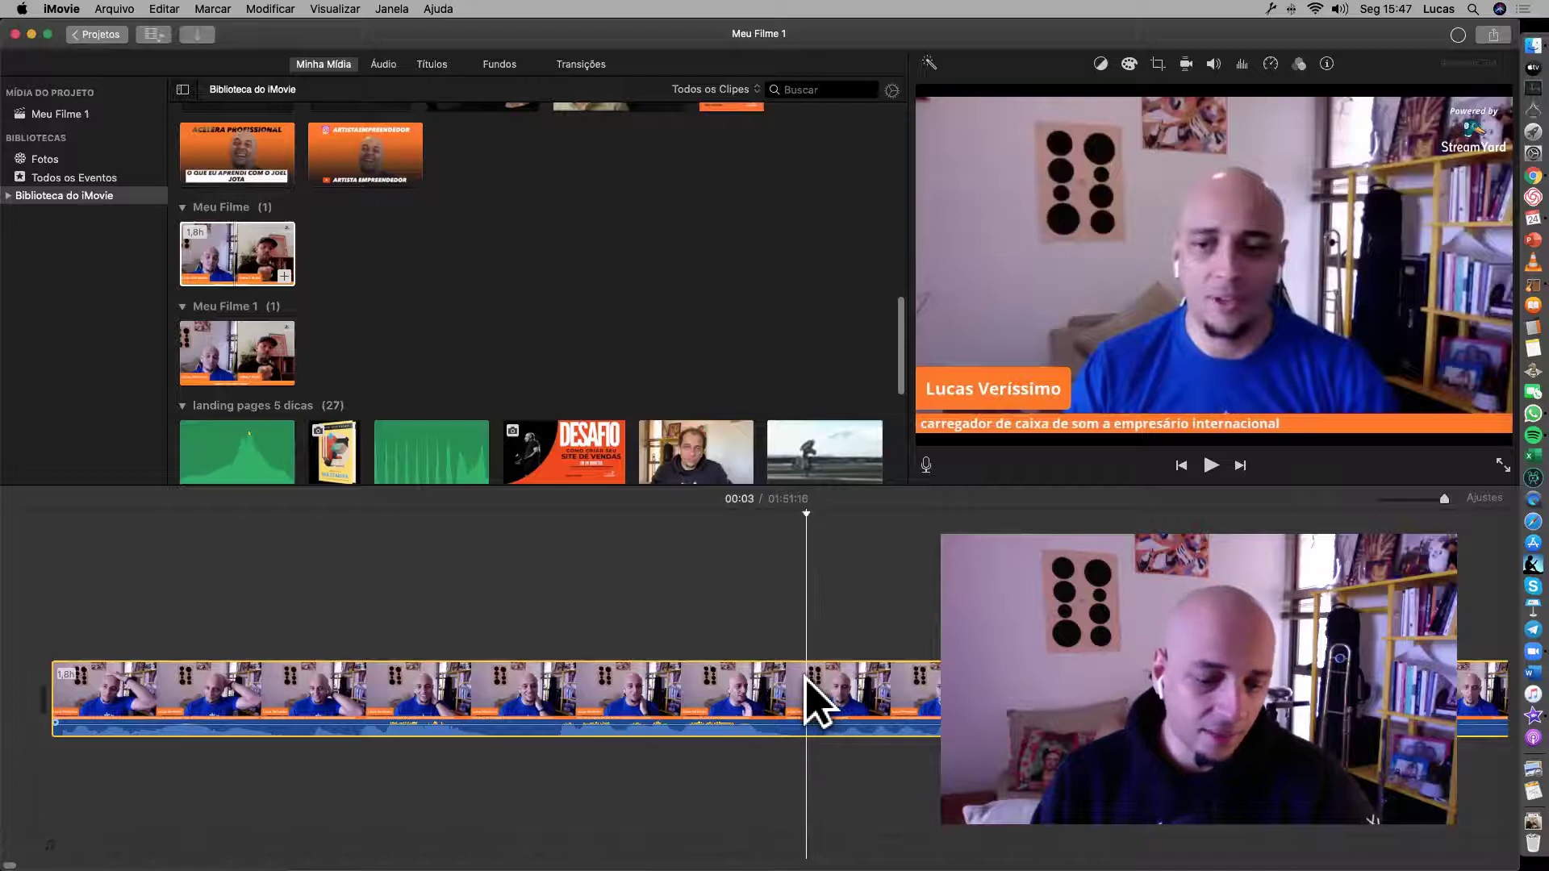
pyautogui.press('super+b')
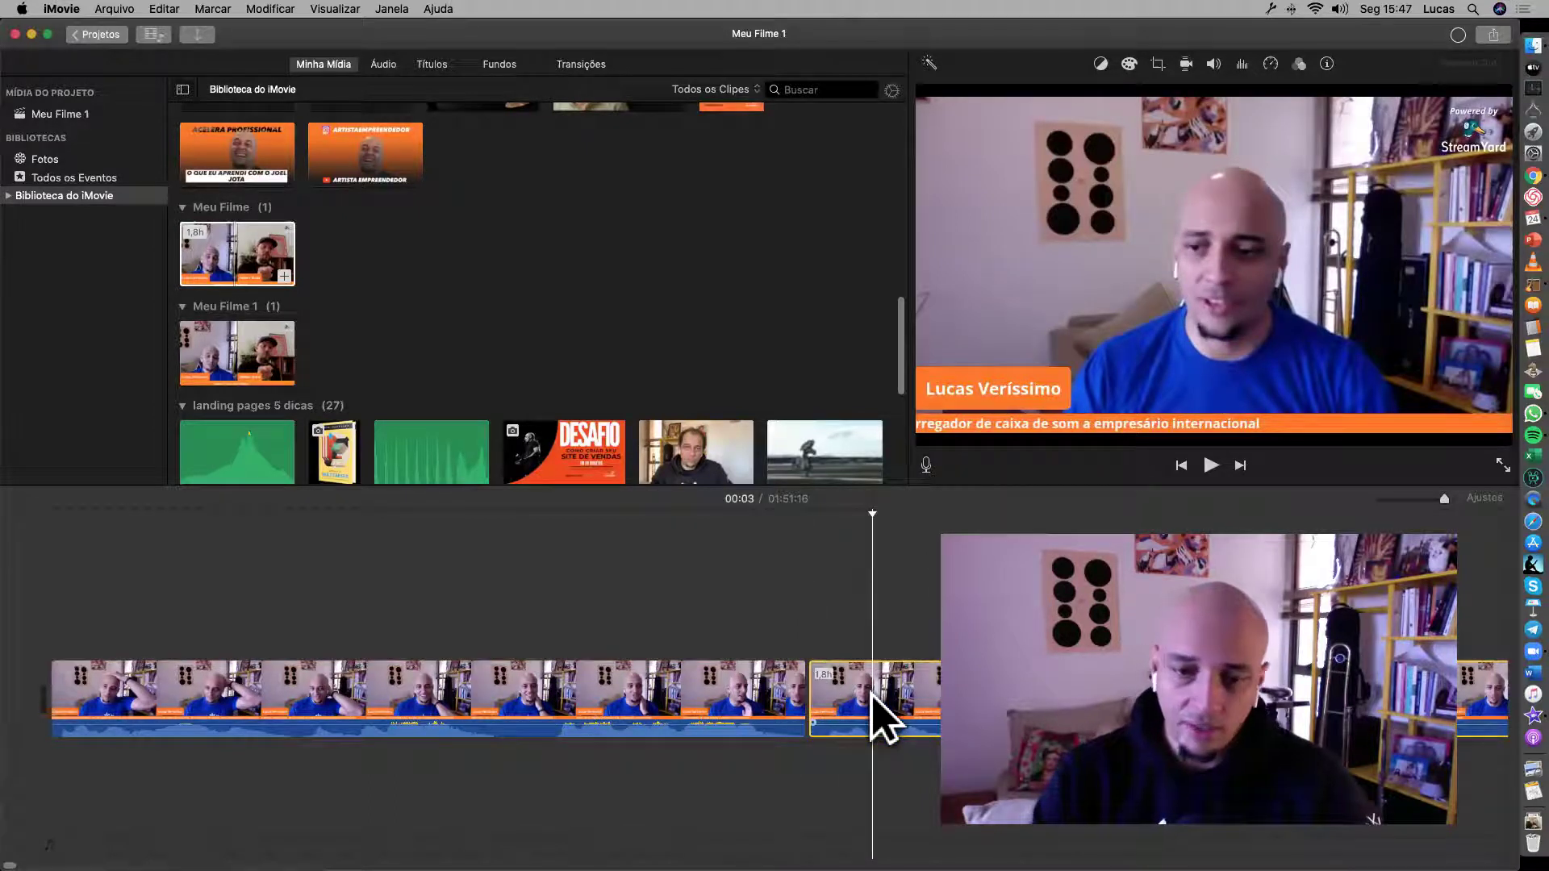
pyautogui.press('Delete')
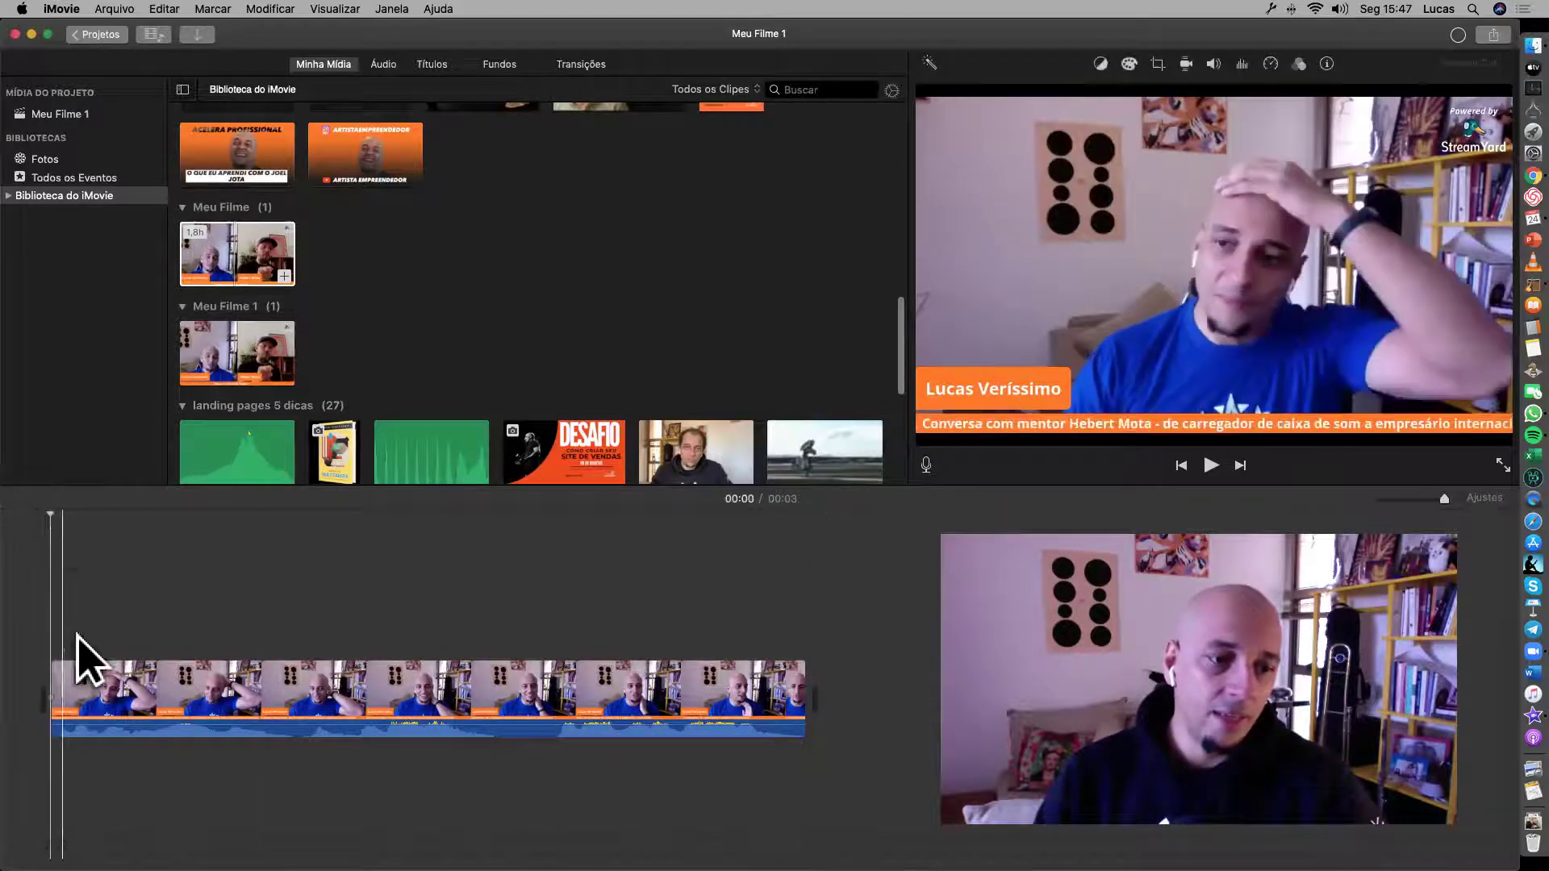
# Apply the Aprimoramento de Voz equalizer to the short conversation clip and play back the result.
pyautogui.click(89, 674)
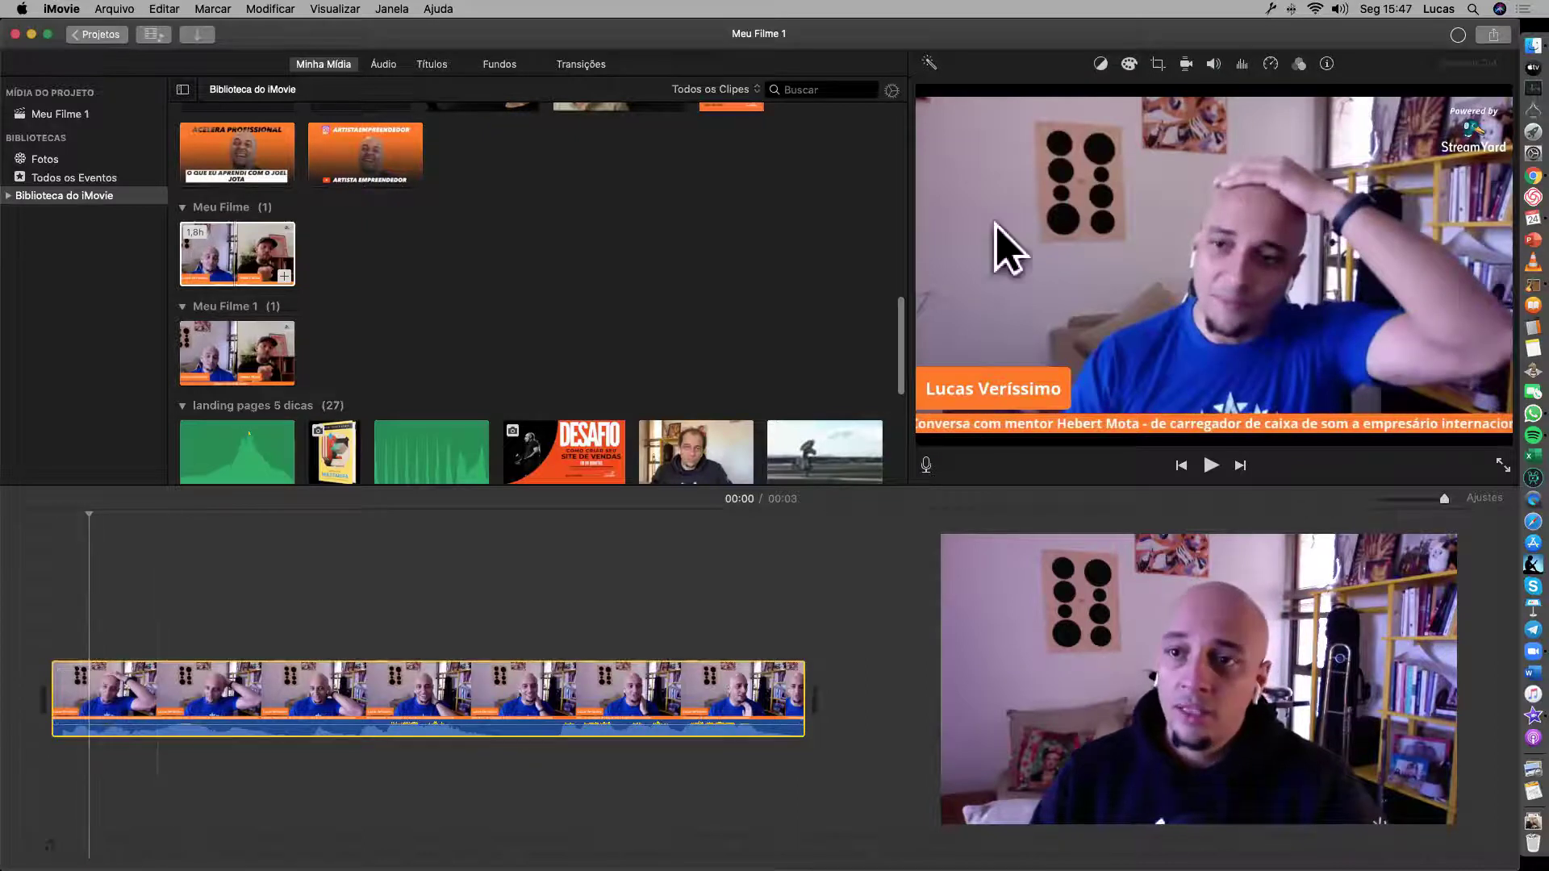
pyautogui.click(1244, 64)
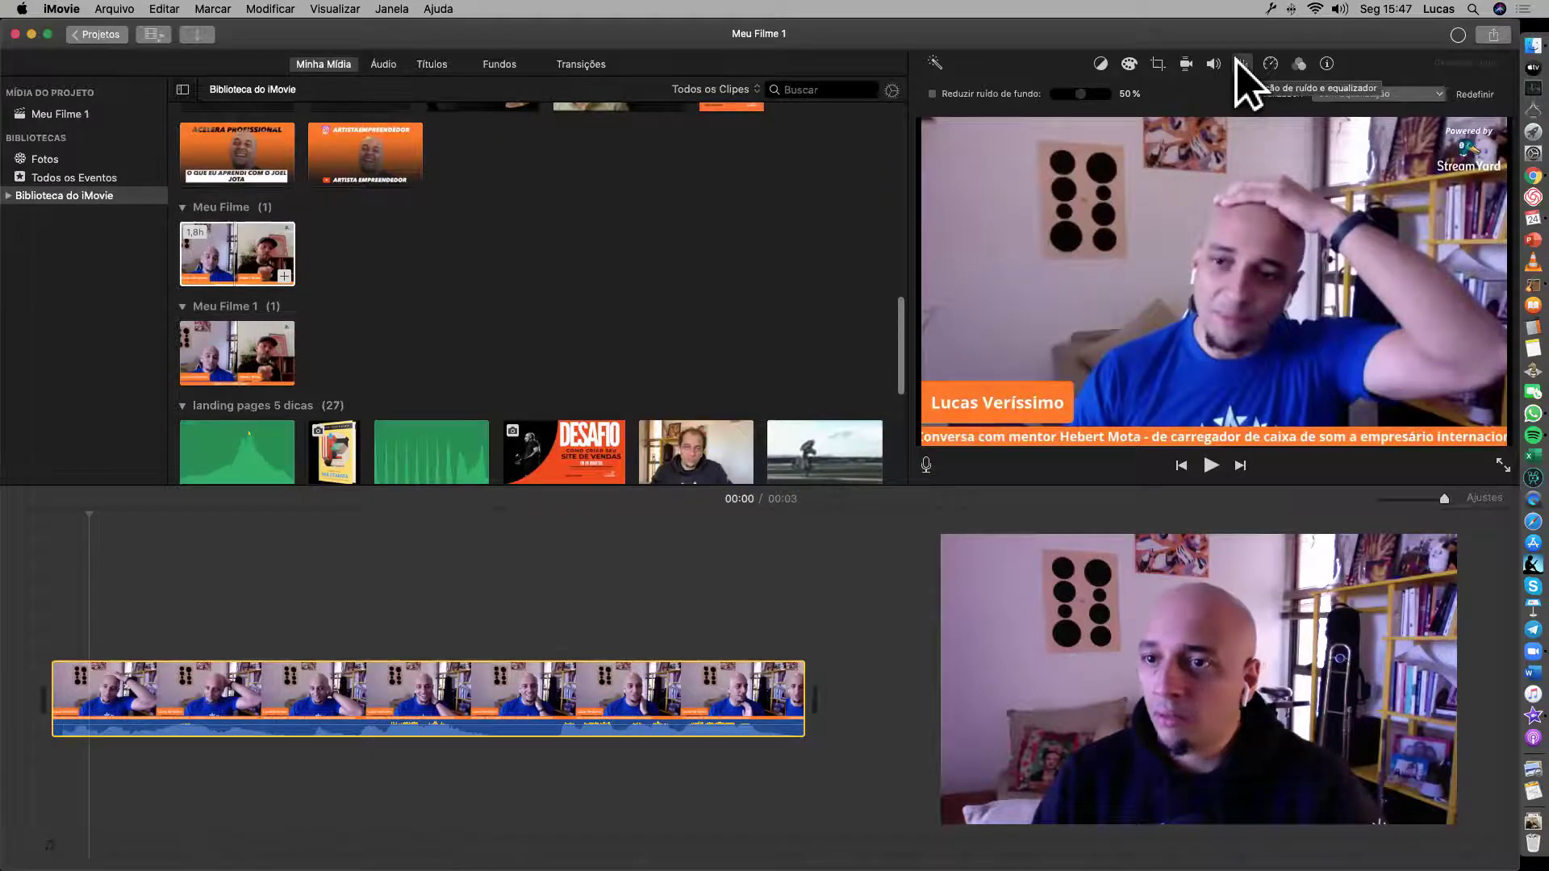
pyautogui.click(1386, 94)
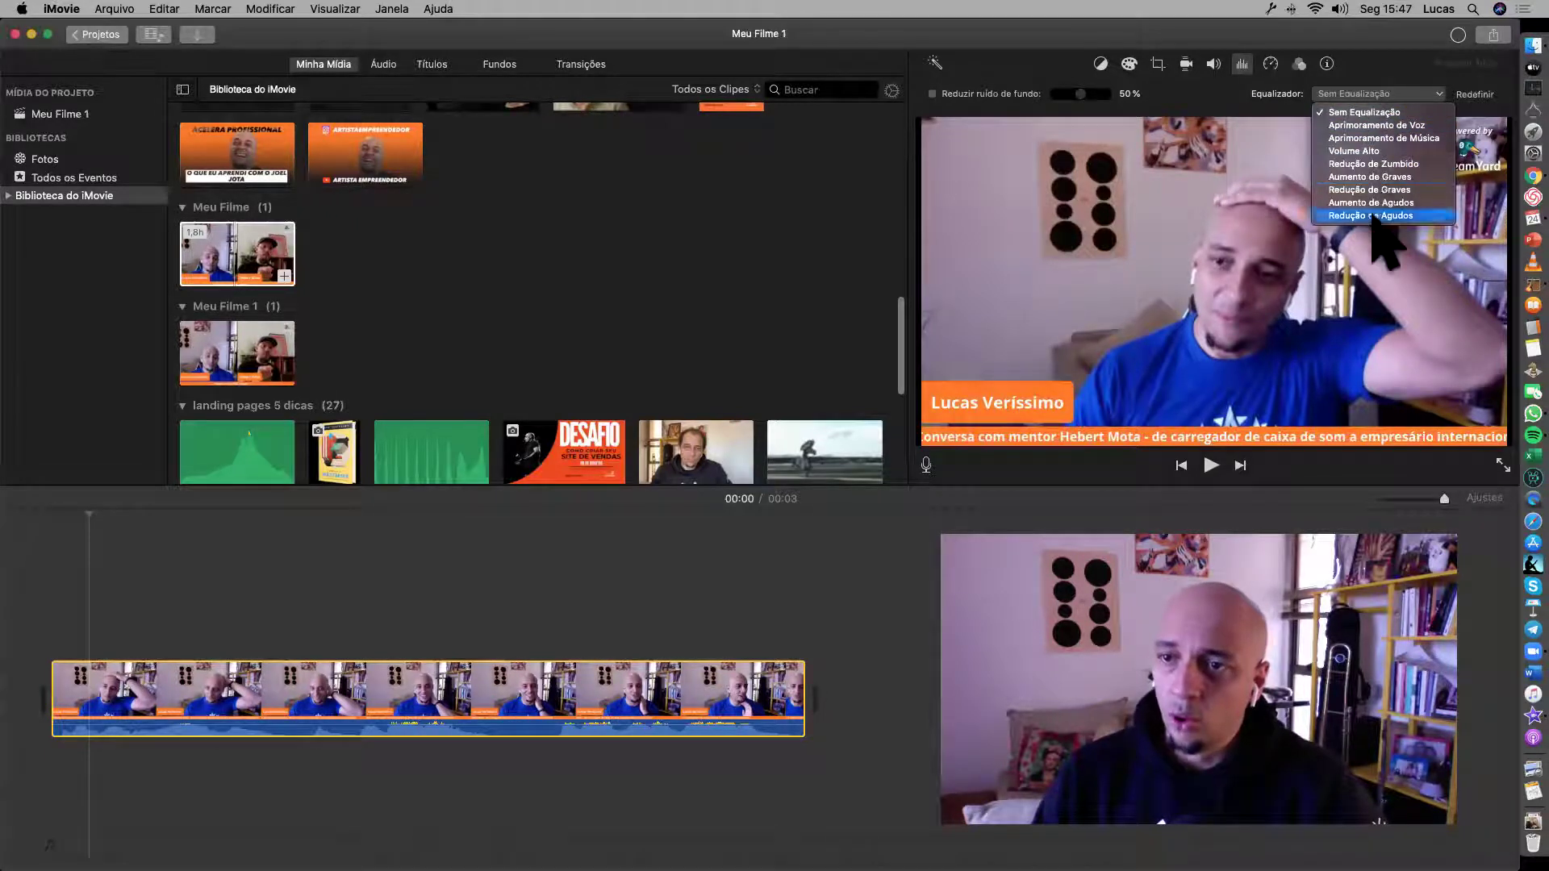
pyautogui.click(1376, 125)
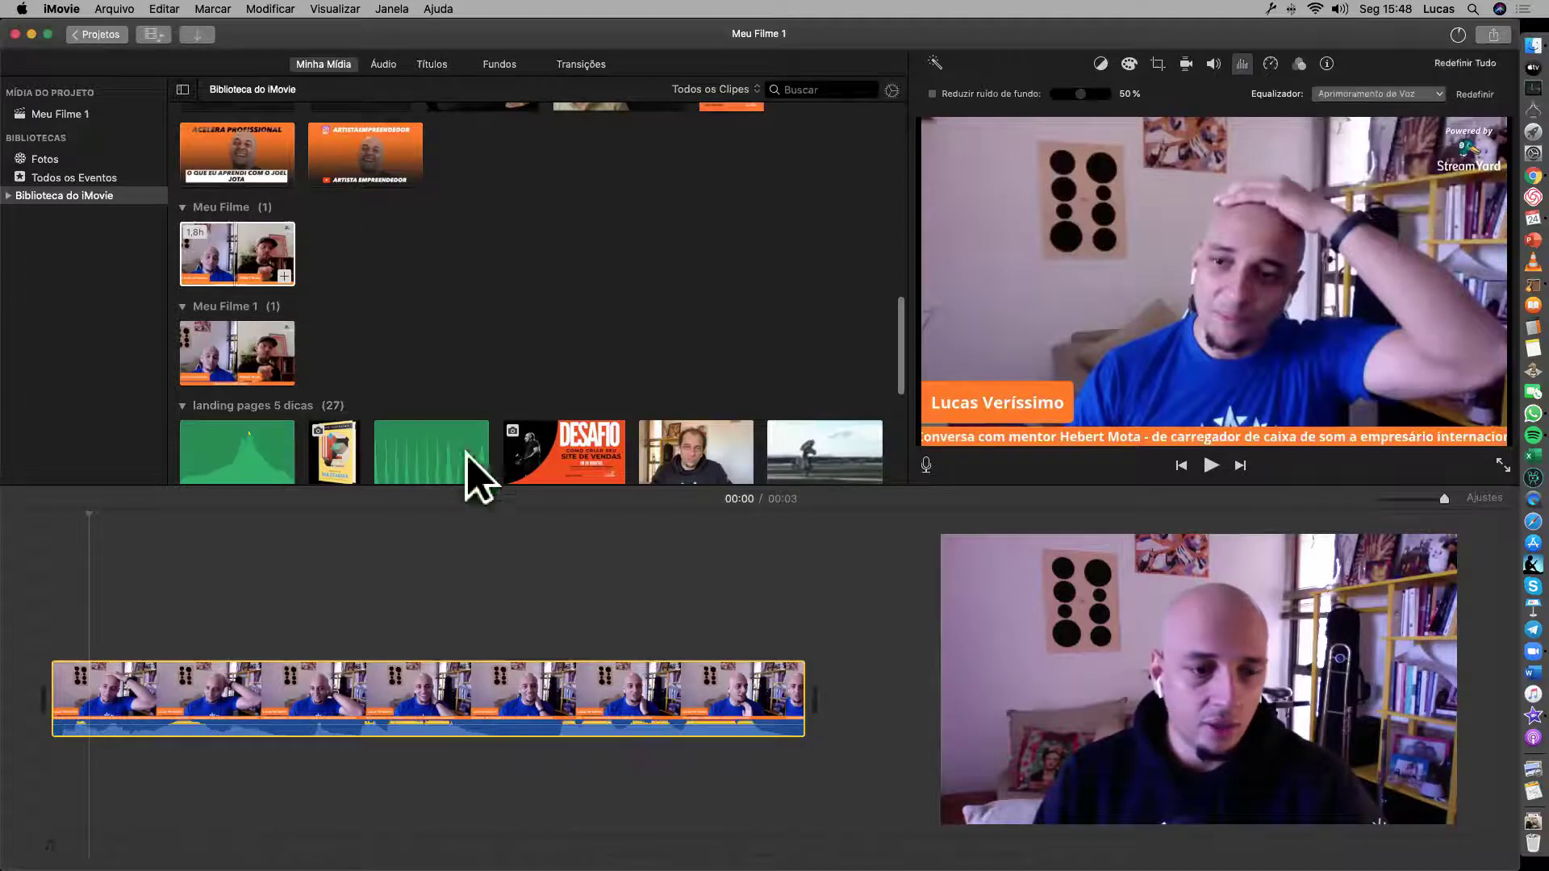
pyautogui.press('space')
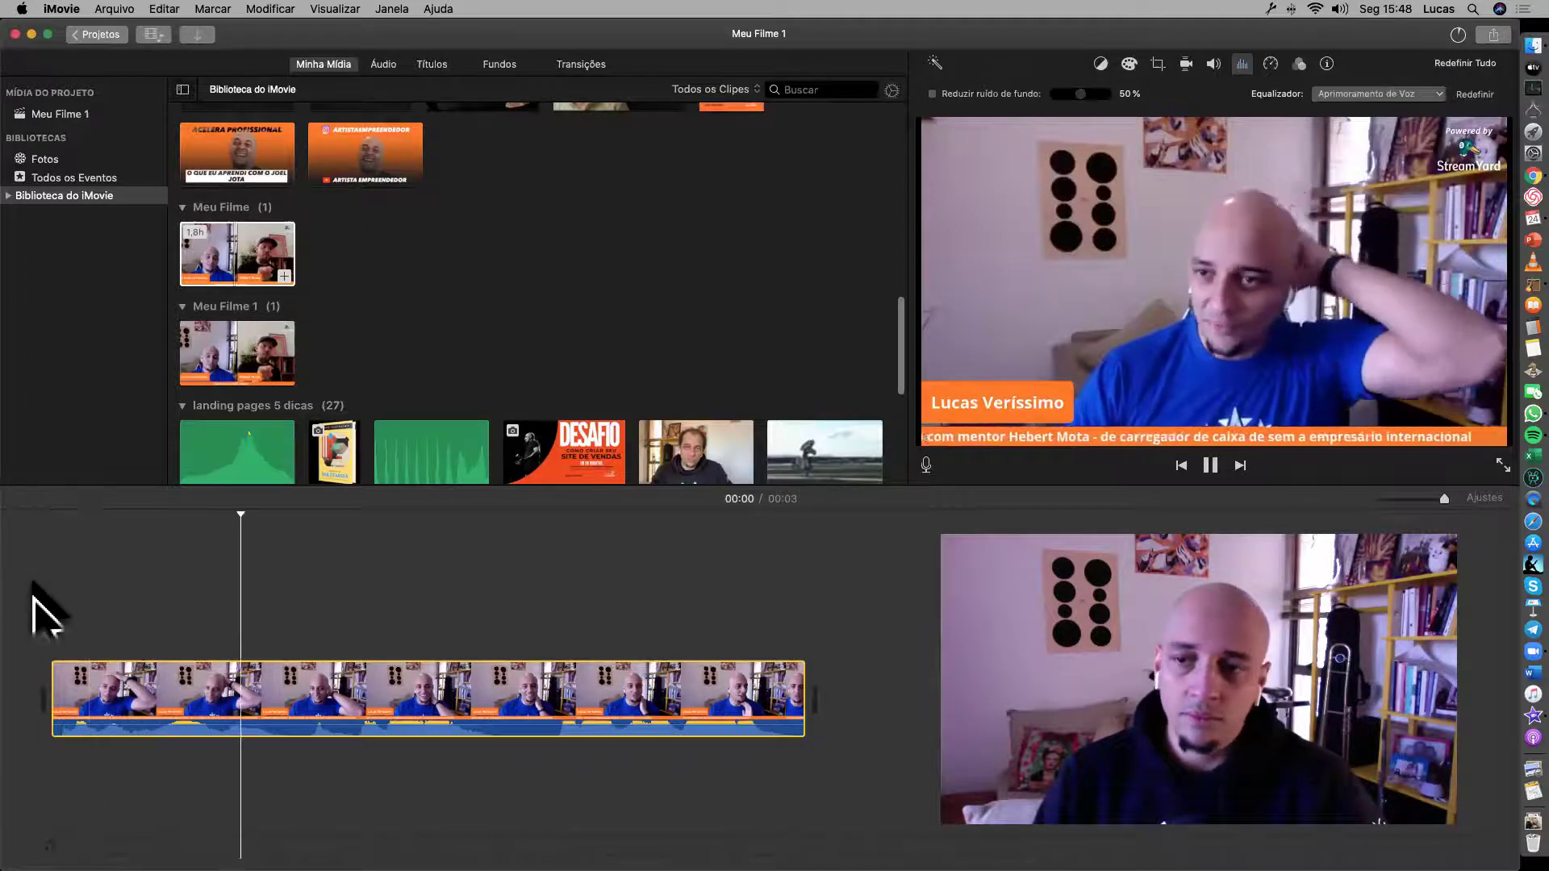
pyautogui.press('space')
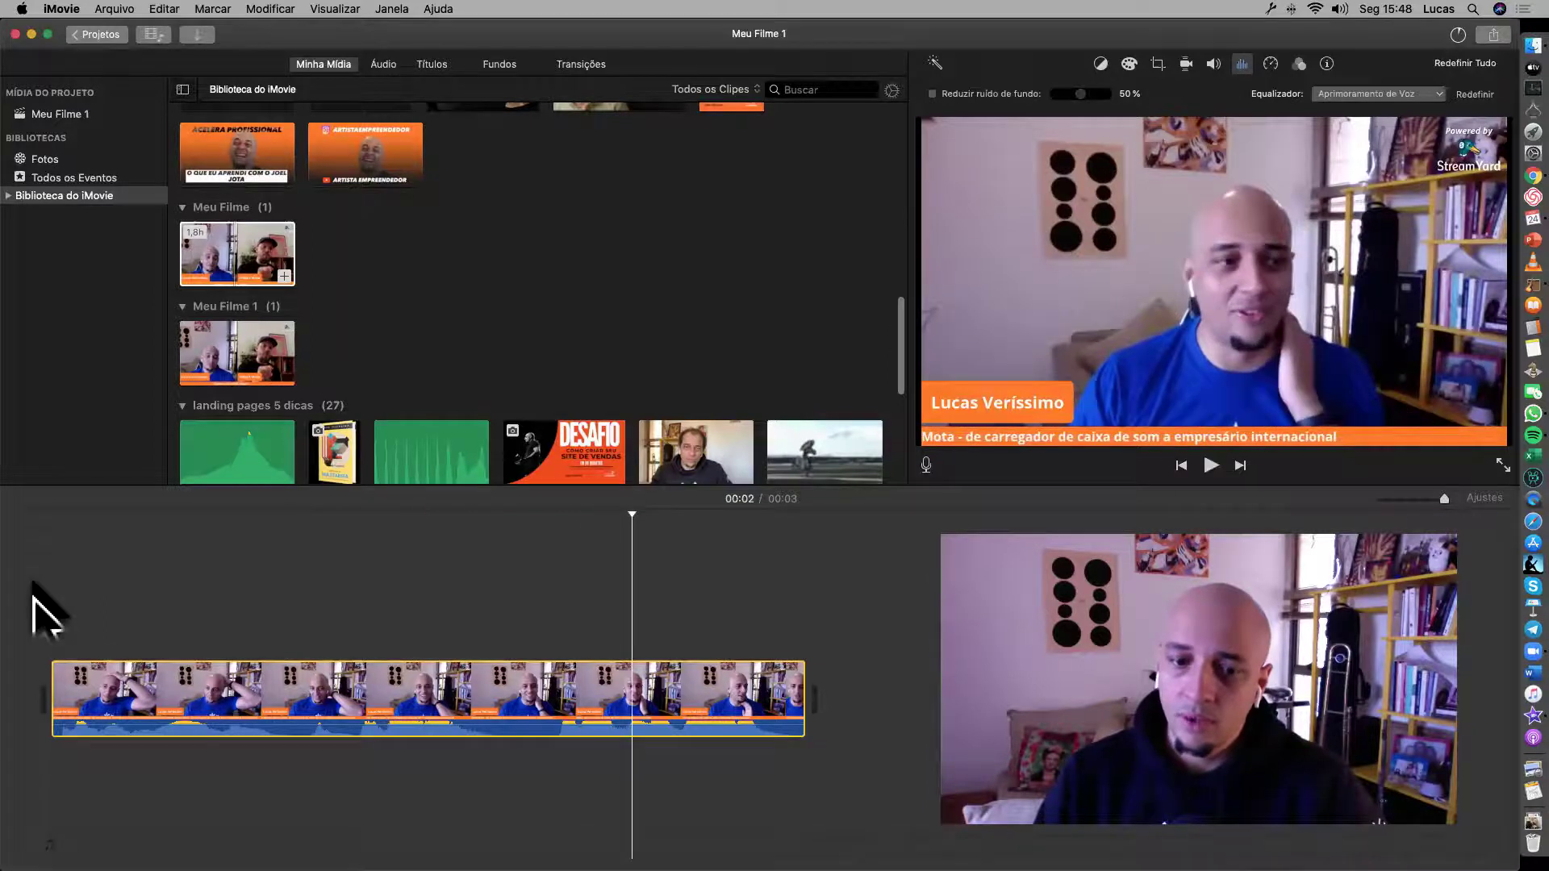